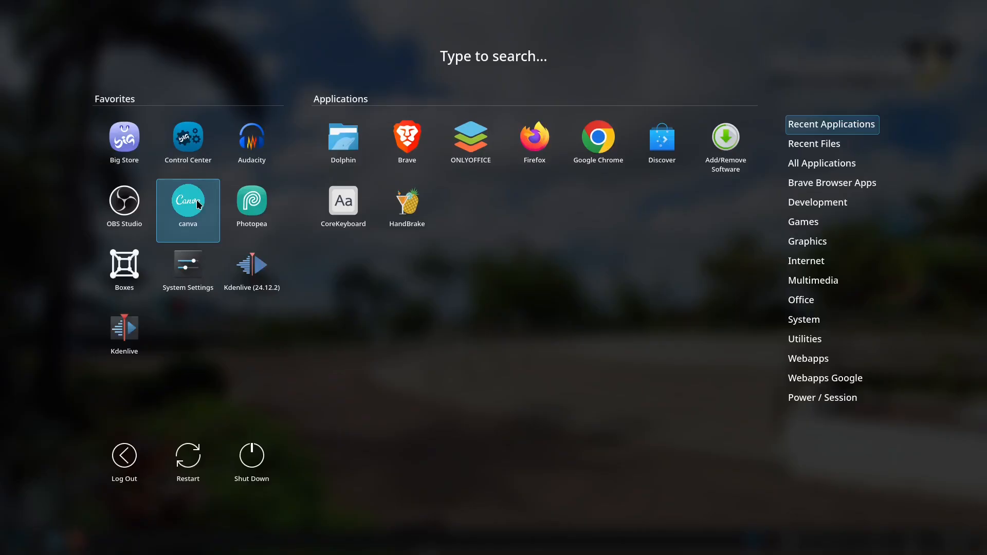
Launch Canva and dismiss the teacher upgrade banner and the Canva Pro discount offer on the Brand Kits page
{"action": "left_click", "coordinate": [198, 204]}
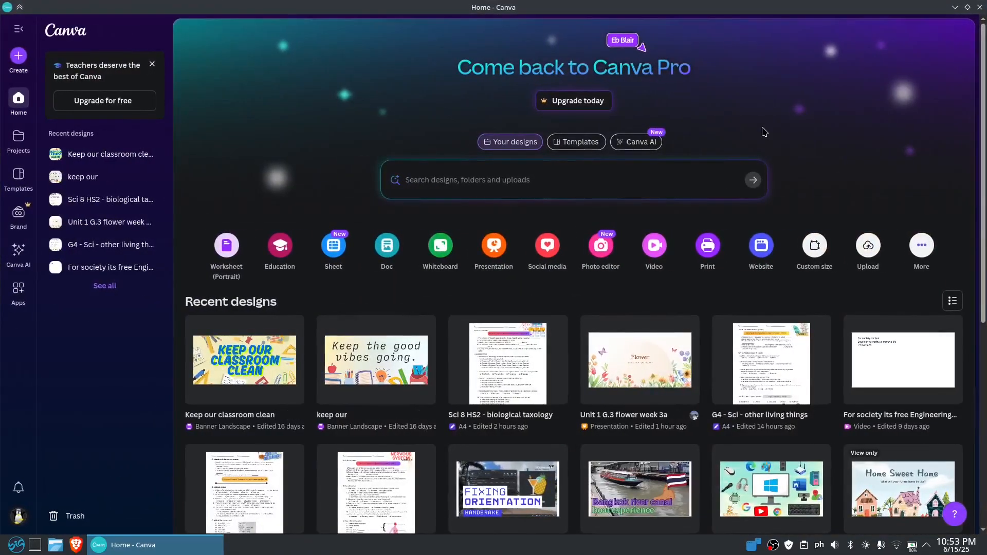
{"action": "left_click", "coordinate": [152, 65]}
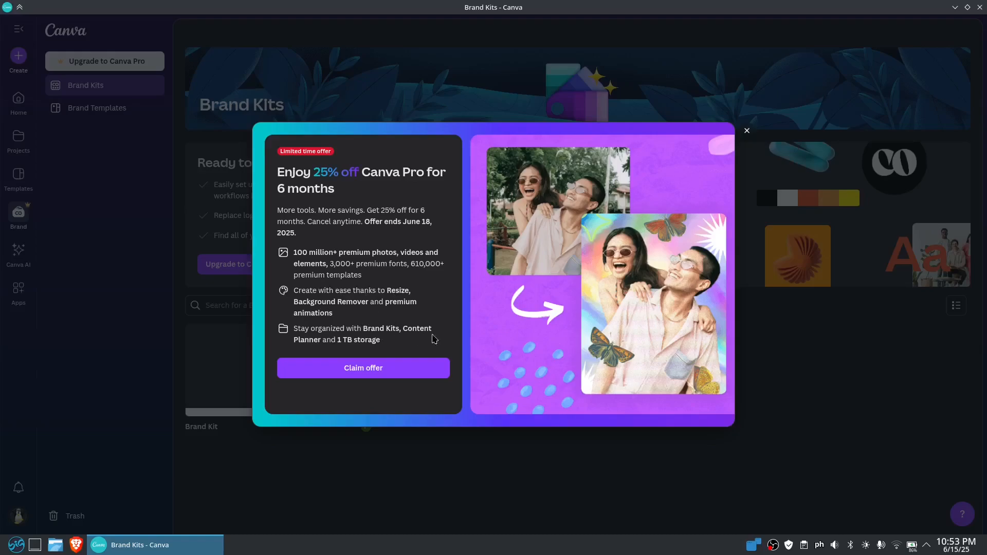
{"action": "left_click", "coordinate": [747, 130]}
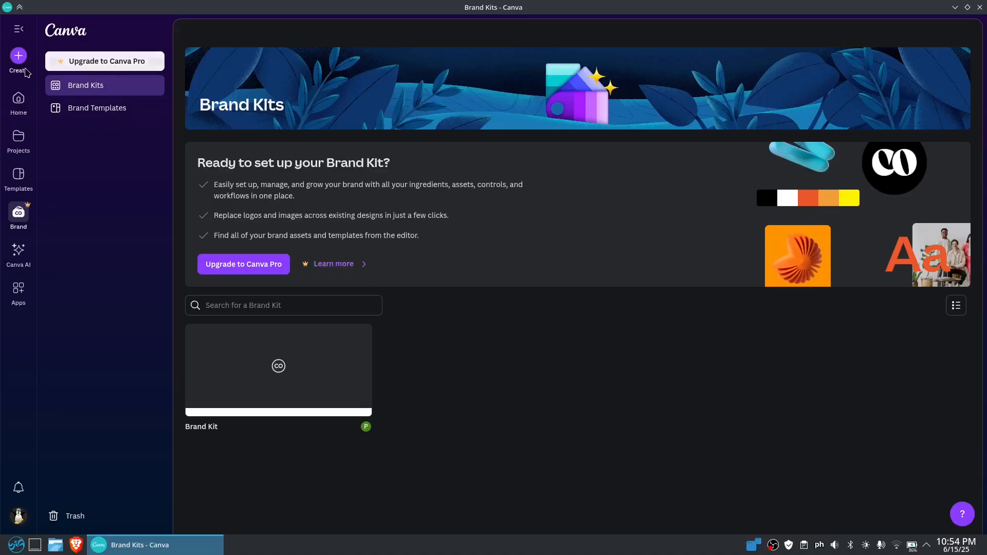
View the Canva AI page and return to the Canva home page
{"action": "left_click", "coordinate": [18, 252]}
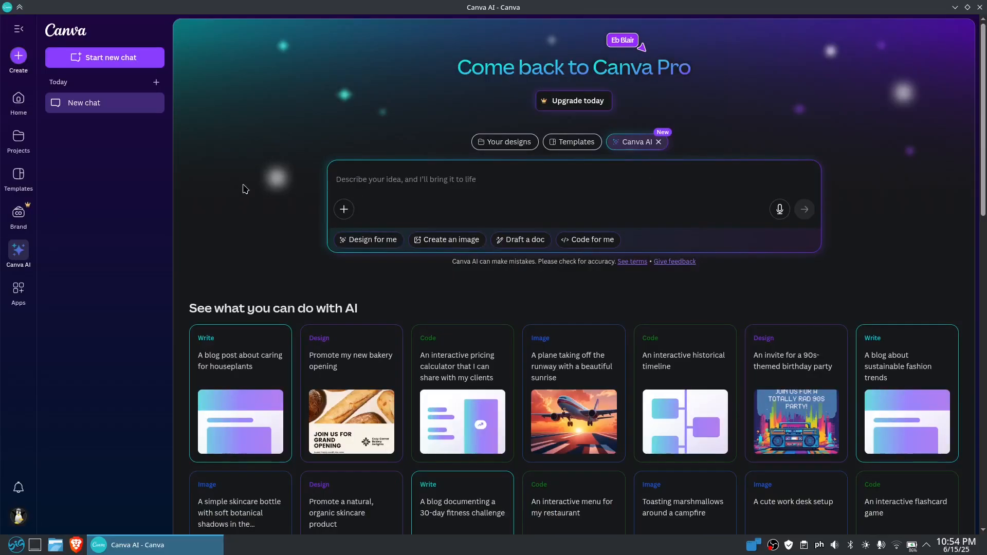
{"action": "left_click", "coordinate": [18, 101]}
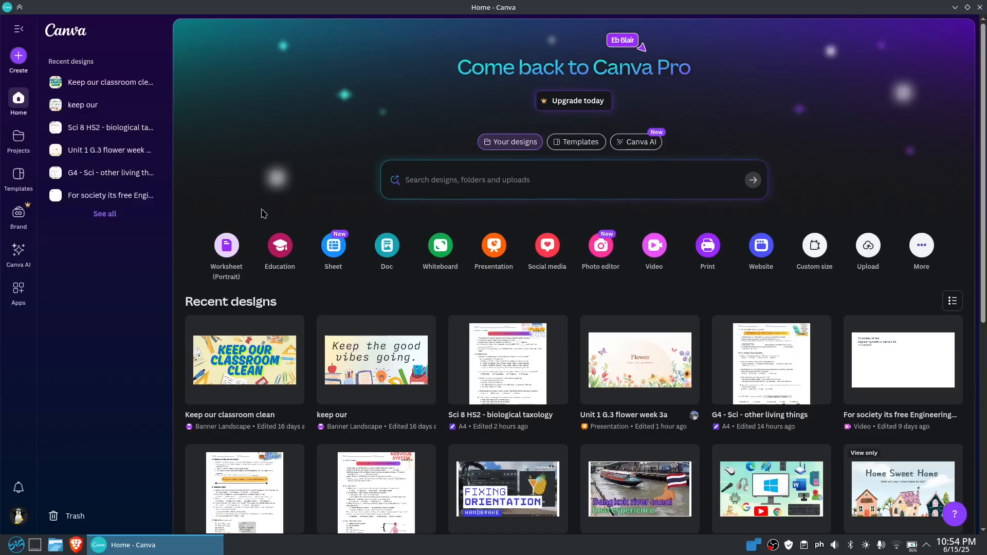
Open the "Keep our classroom clean" and "keep our" banner designs for viewing, returning to the Canva home page after each
{"action": "left_click", "coordinate": [276, 369]}
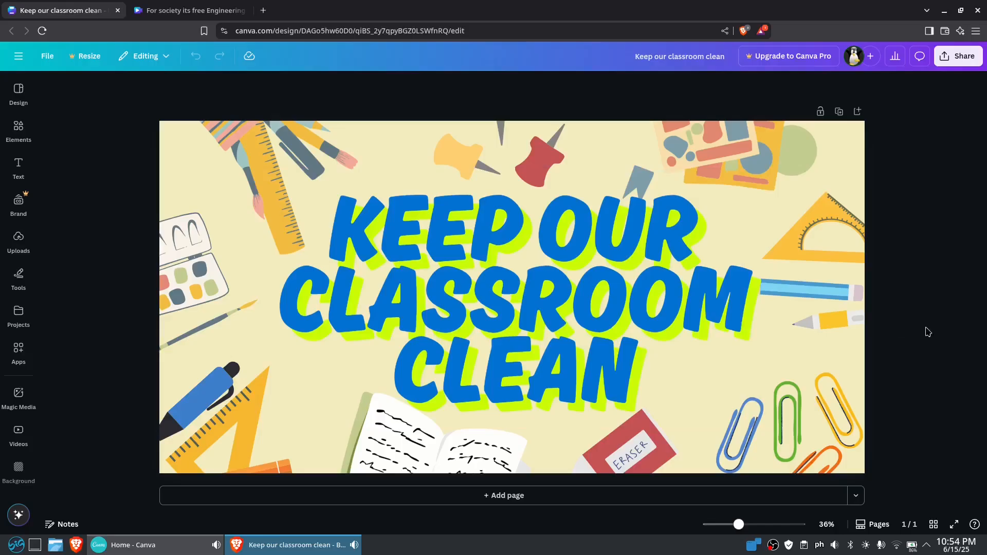
{"action": "left_click", "coordinate": [157, 546]}
{"action": "left_click", "coordinate": [450, 369]}
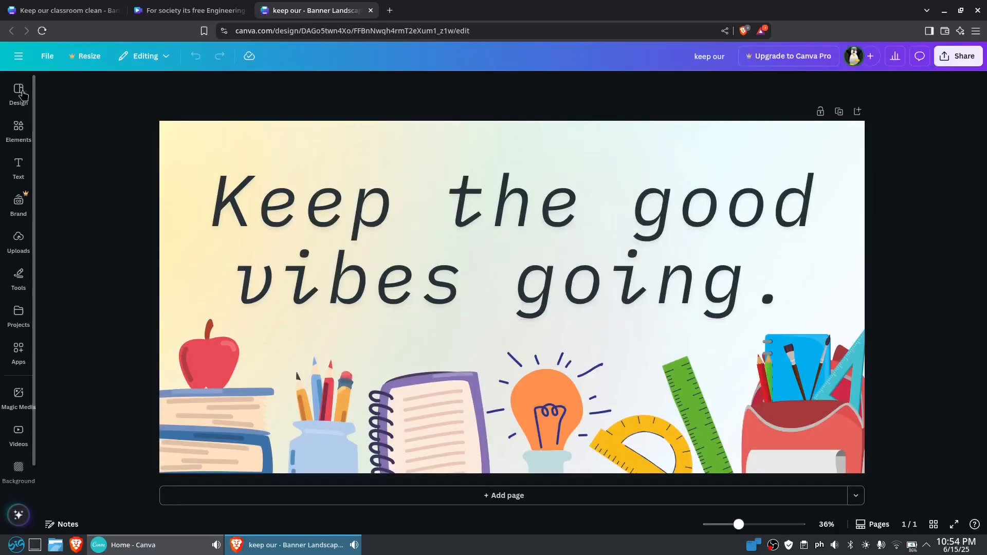
{"action": "left_click", "coordinate": [203, 545]}
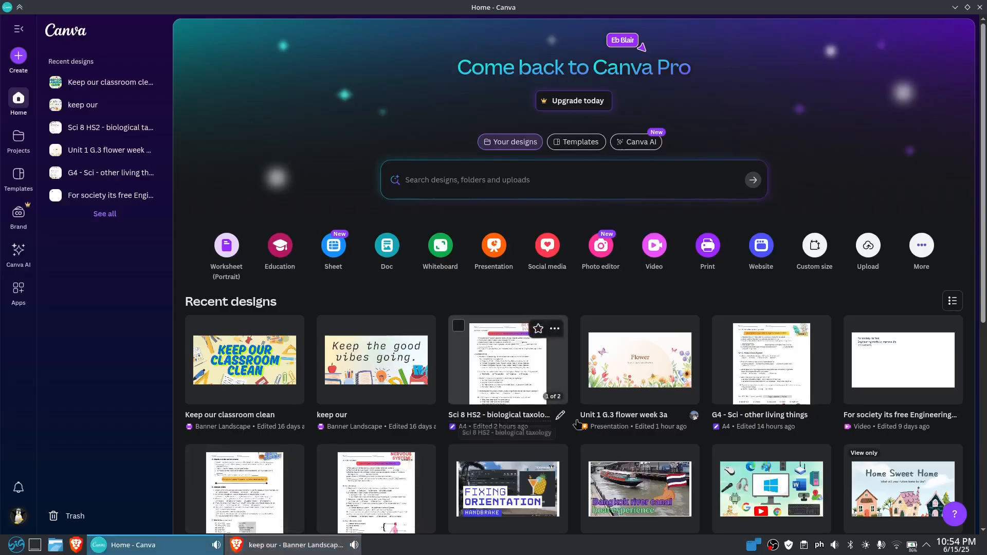
Open the "Linux App - Handbrake - Fixing Orientation" video design from the recent designs and play it
{"action": "scroll", "coordinate": [856, 454], "scroll_direction": "down", "scroll_amount": 4}
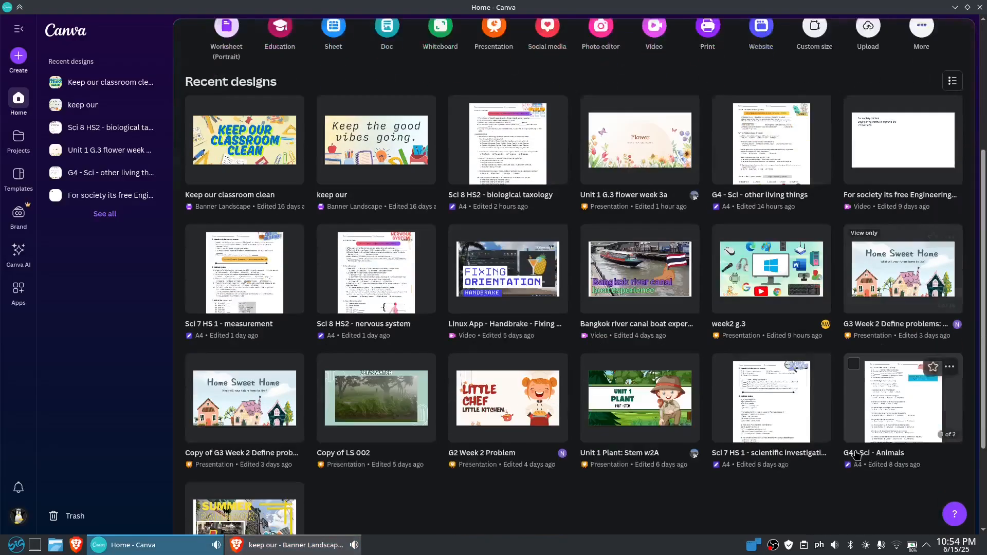
{"action": "scroll", "coordinate": [822, 457], "scroll_direction": "down", "scroll_amount": 1}
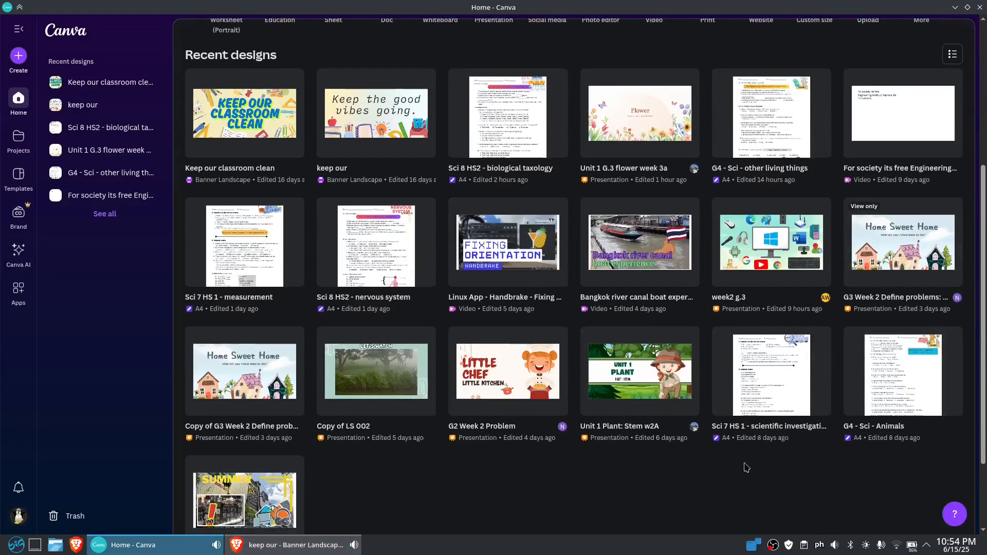
{"action": "left_click", "coordinate": [523, 270]}
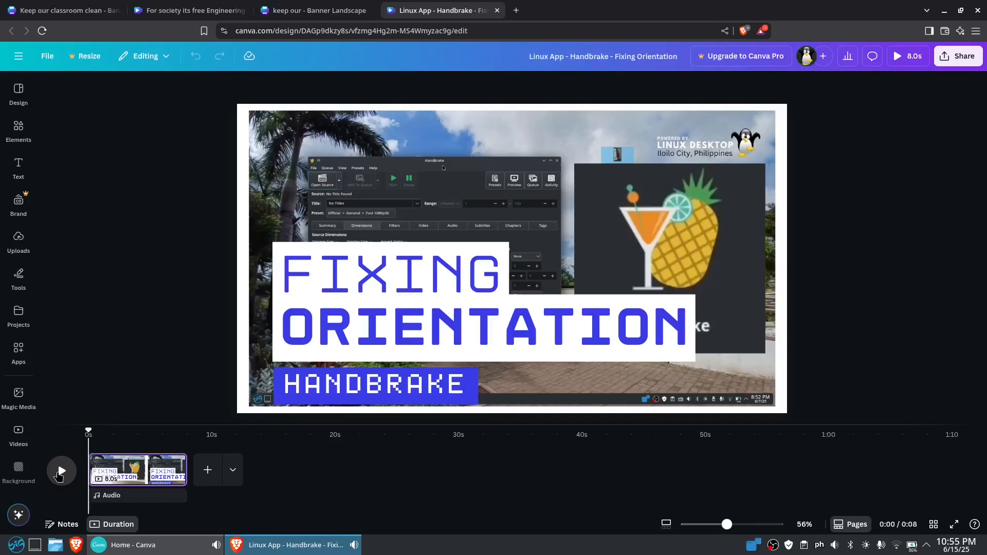
{"action": "left_click", "coordinate": [60, 472]}
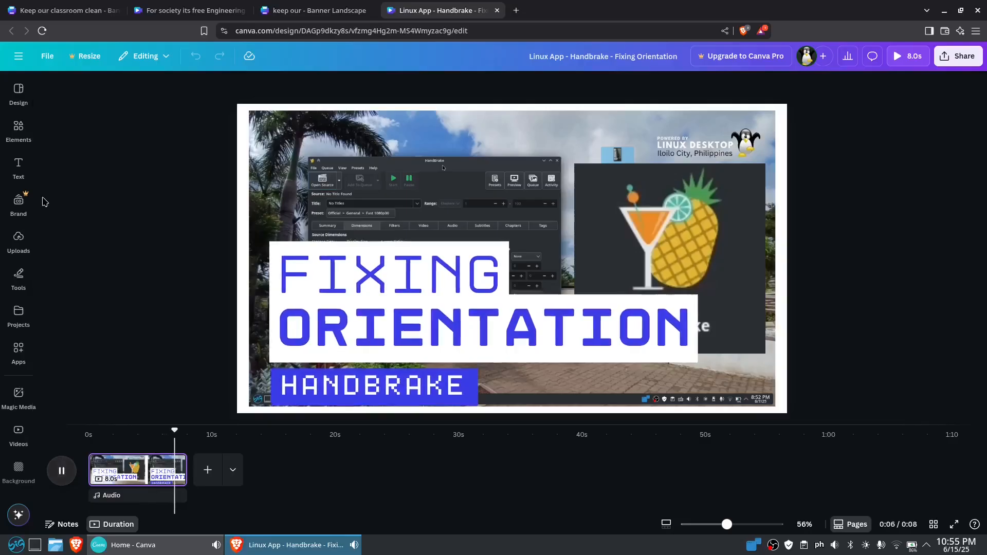
{"action": "left_click", "coordinate": [17, 129]}
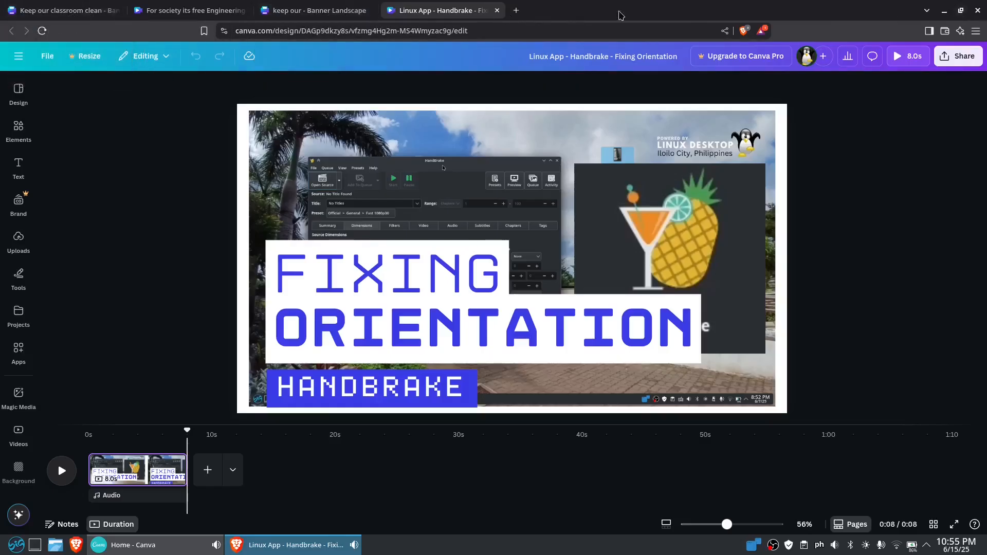
Close all the open design tabs in the browser and exit Canva
{"action": "key", "text": "ctrl+shift+Tab"}
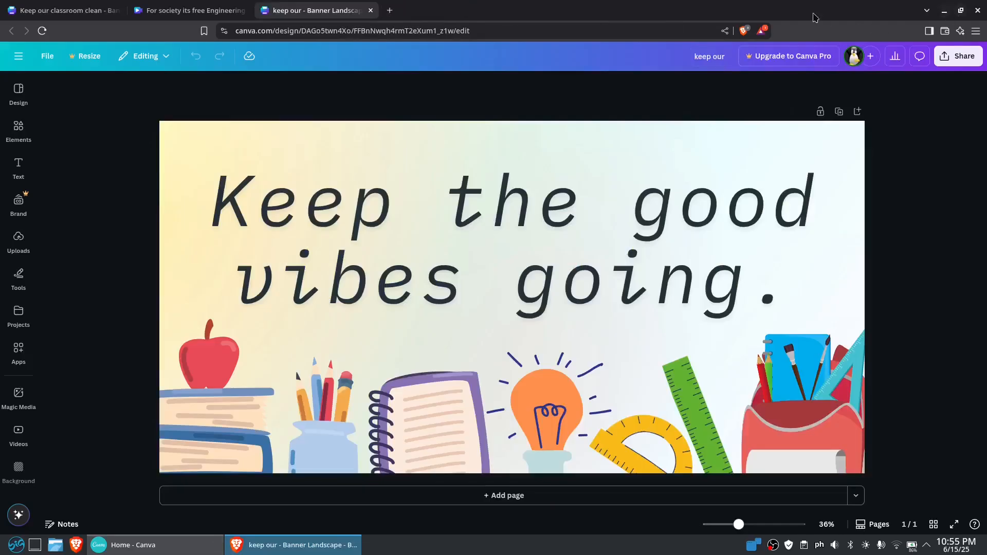
{"action": "left_click", "coordinate": [370, 10]}
{"action": "left_click", "coordinate": [245, 10]}
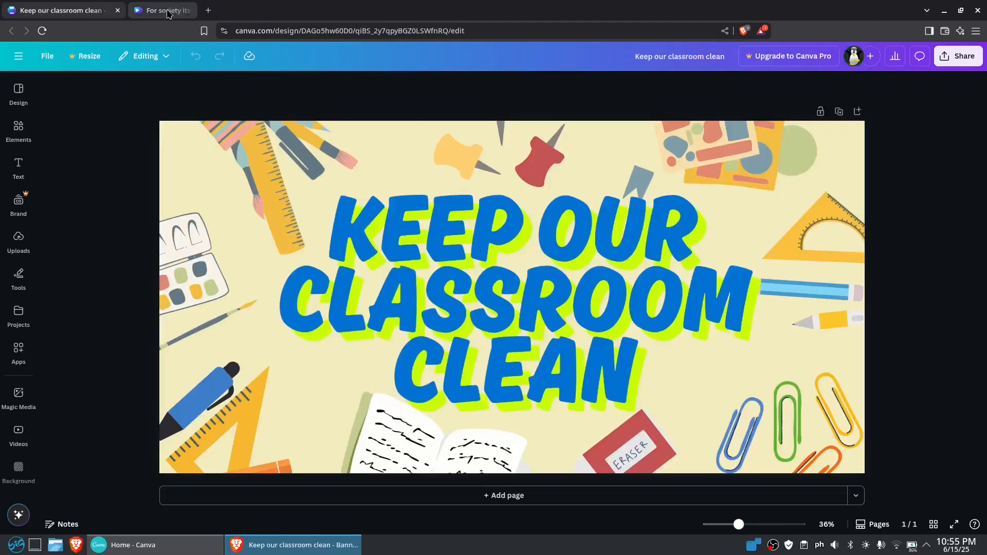
{"action": "left_click", "coordinate": [117, 10]}
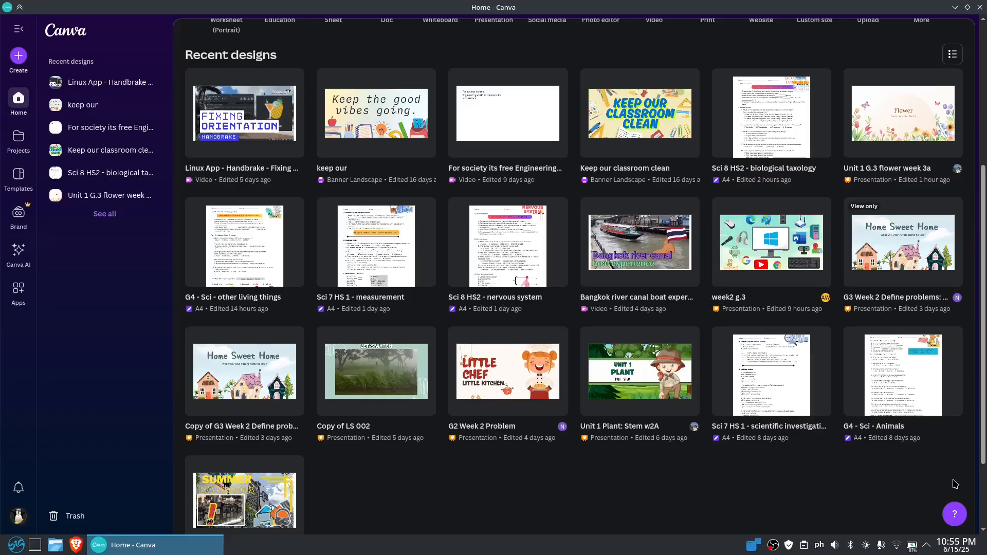
{"action": "scroll", "coordinate": [969, 470], "scroll_direction": "up", "scroll_amount": 5}
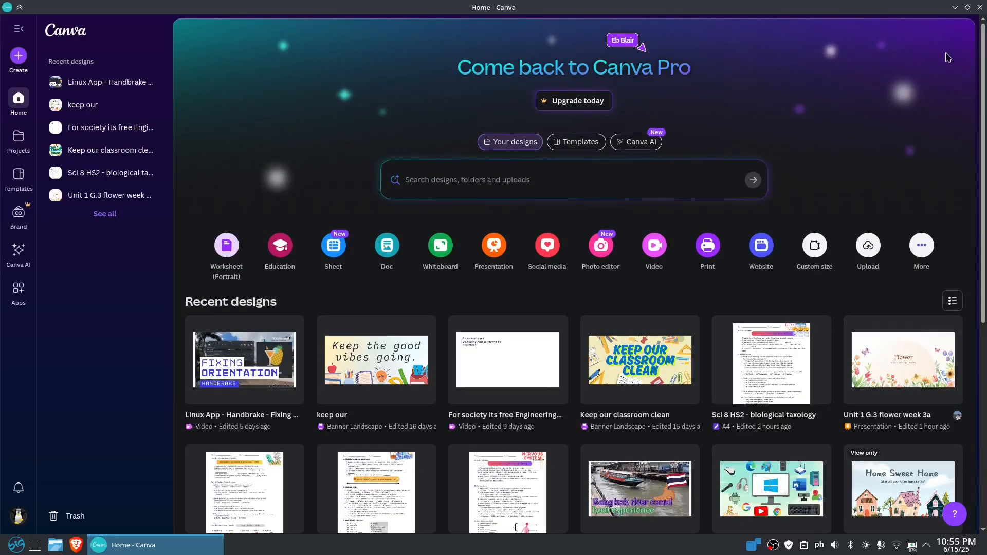
{"action": "left_click", "coordinate": [980, 7]}
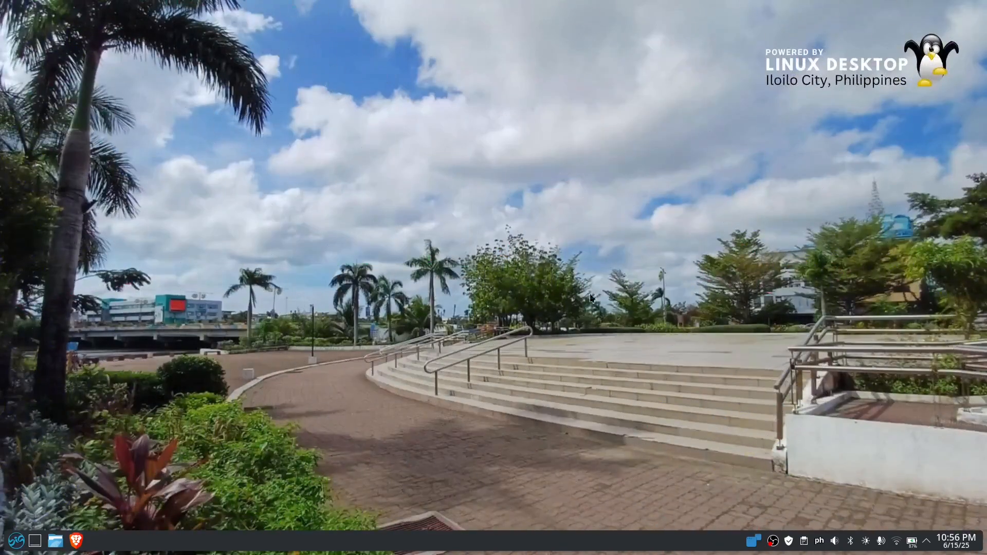
Launch the Photopea web app from the application launcher
{"action": "left_click", "coordinate": [16, 541]}
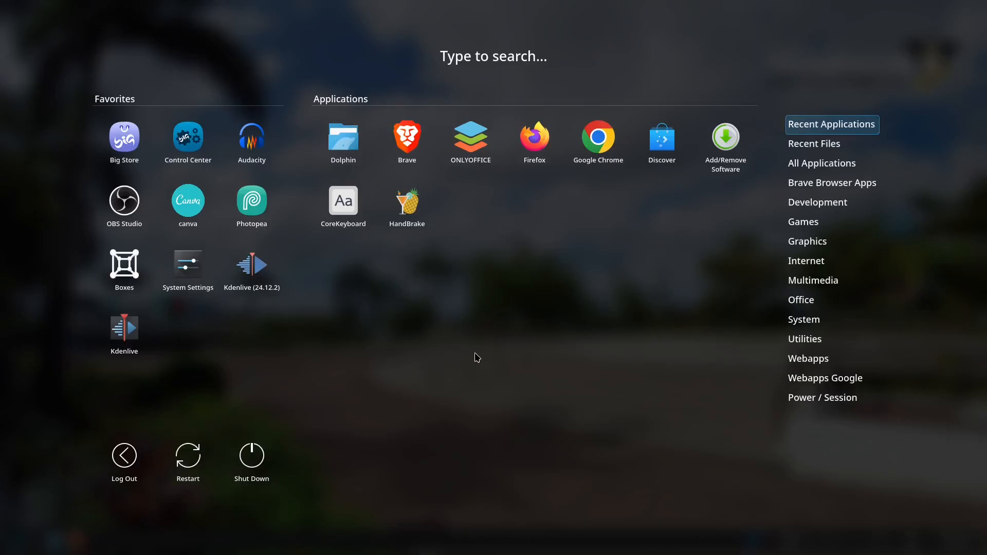
{"action": "left_click", "coordinate": [262, 211]}
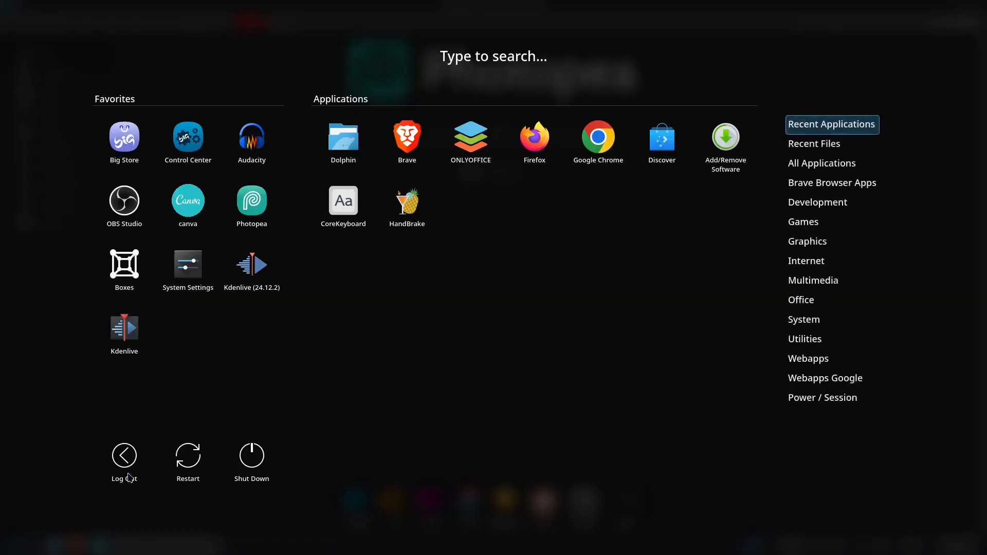
Launch ONLYOFFICE and create a new blank PDF form
{"action": "left_click", "coordinate": [16, 546]}
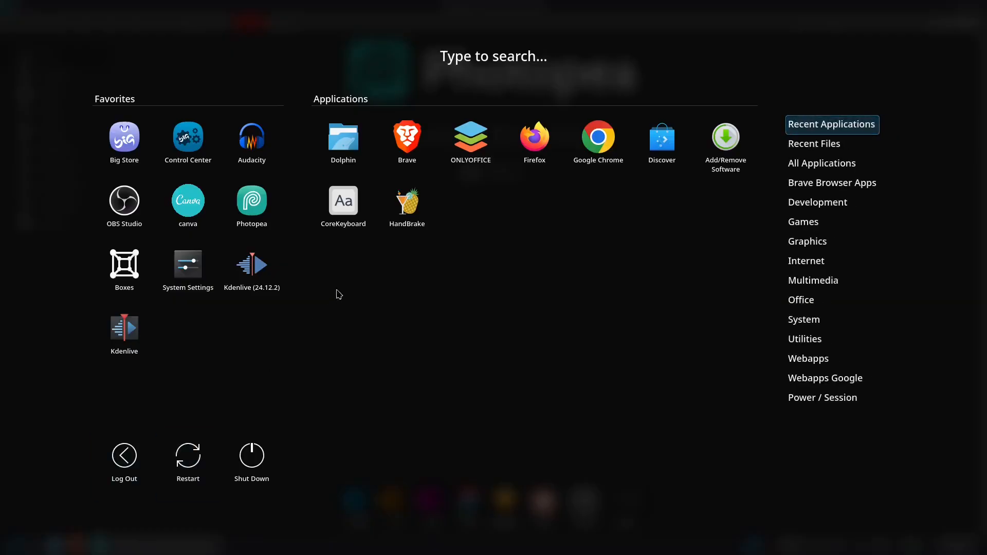
{"action": "left_click", "coordinate": [471, 142]}
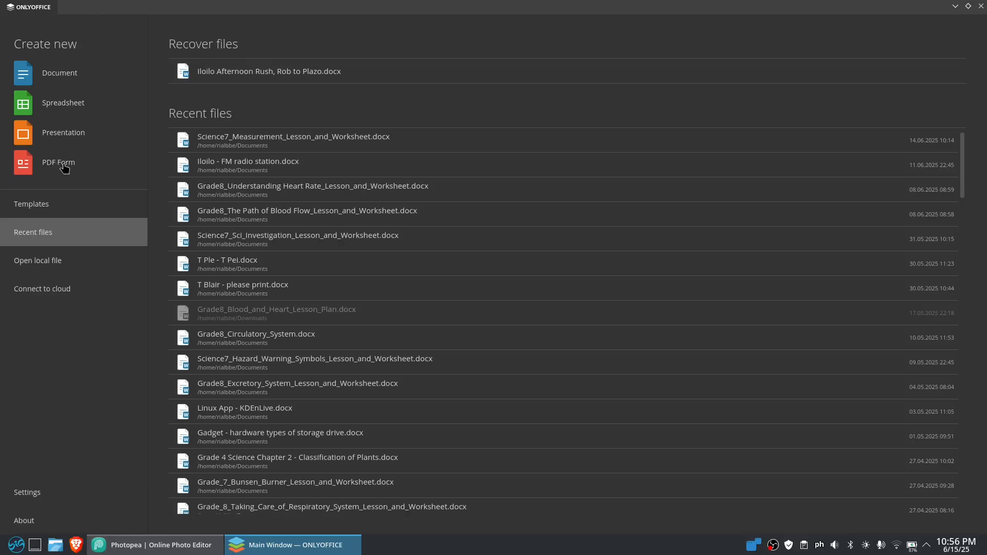
{"action": "left_click", "coordinate": [66, 165]}
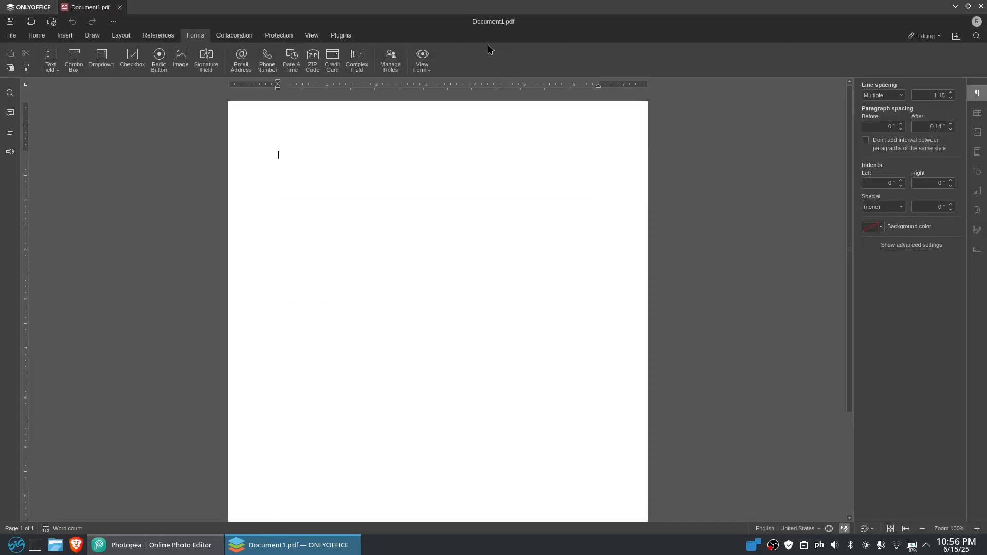
Try to open the file location of the new PDF form
{"action": "left_click", "coordinate": [11, 35]}
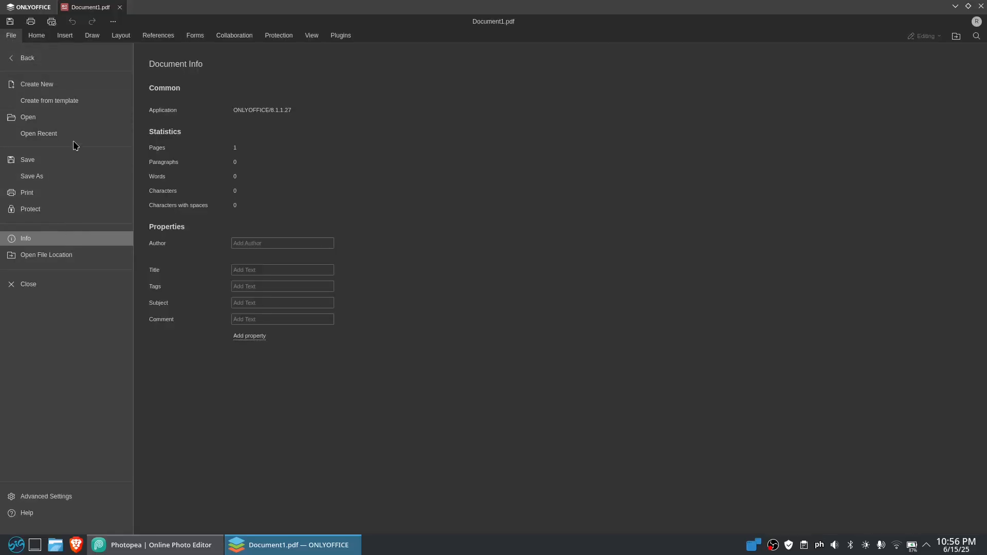
{"action": "left_click", "coordinate": [84, 263]}
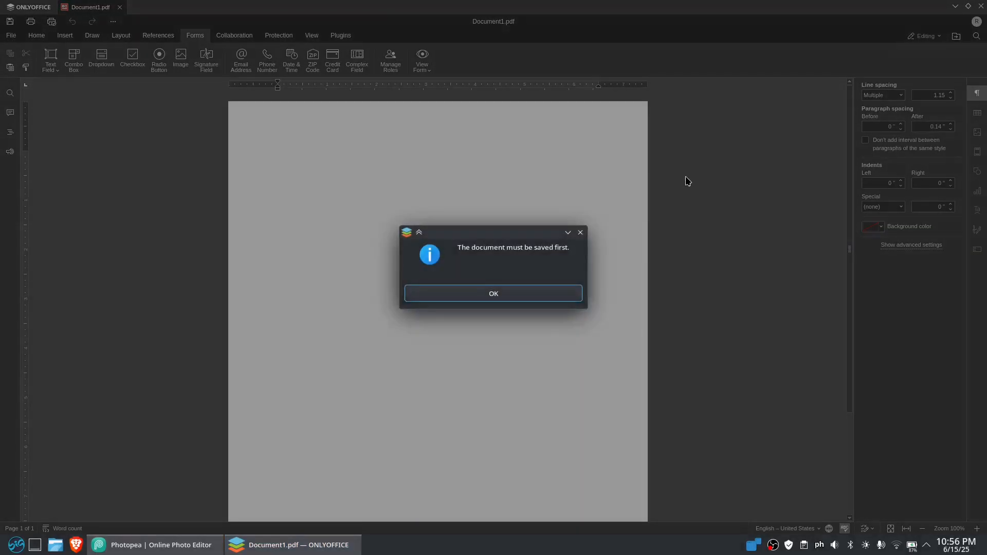
{"action": "left_click", "coordinate": [535, 294]}
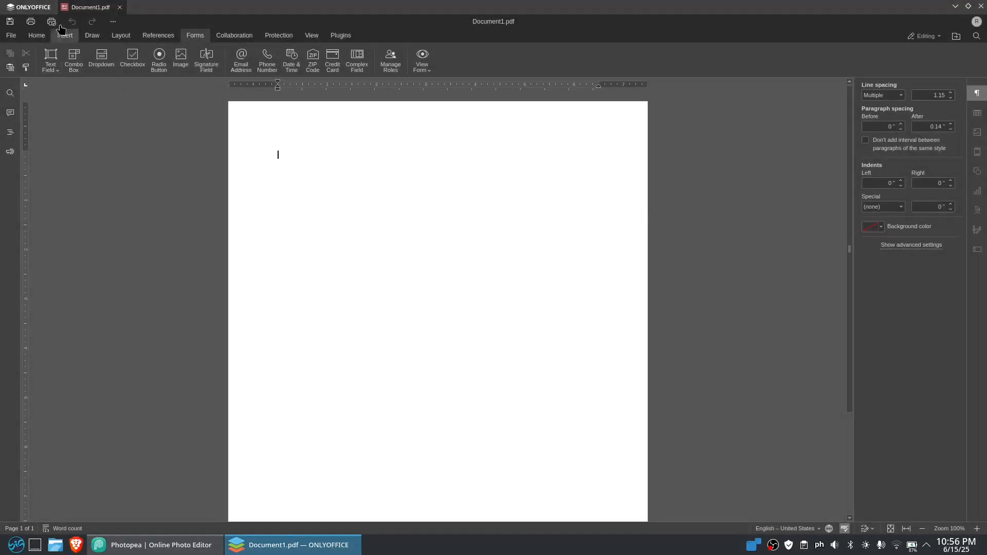
Open "Sci 8 HS2 - biological taxology.pdf" from the local Documents folder, view it, and close it
{"action": "left_click", "coordinate": [29, 7]}
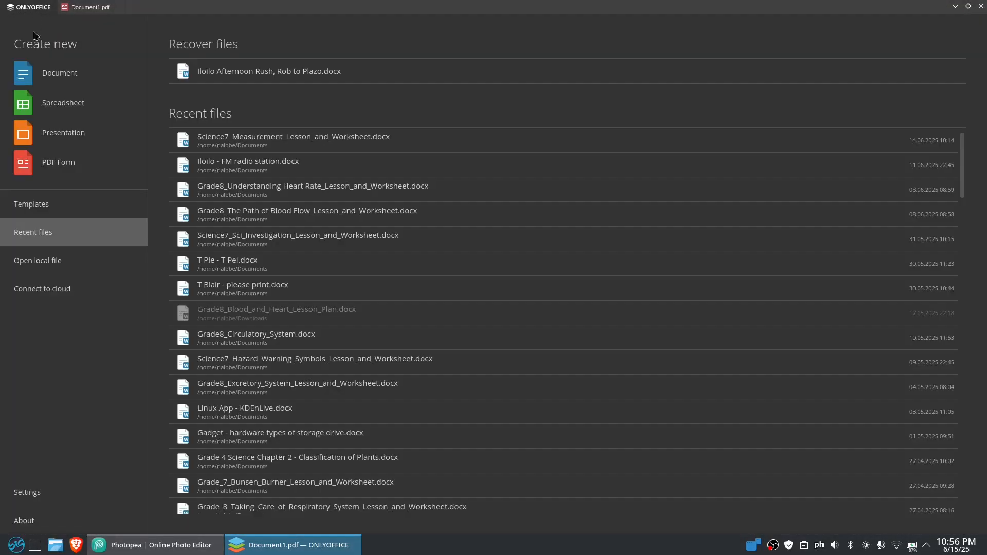
{"action": "left_click", "coordinate": [52, 261]}
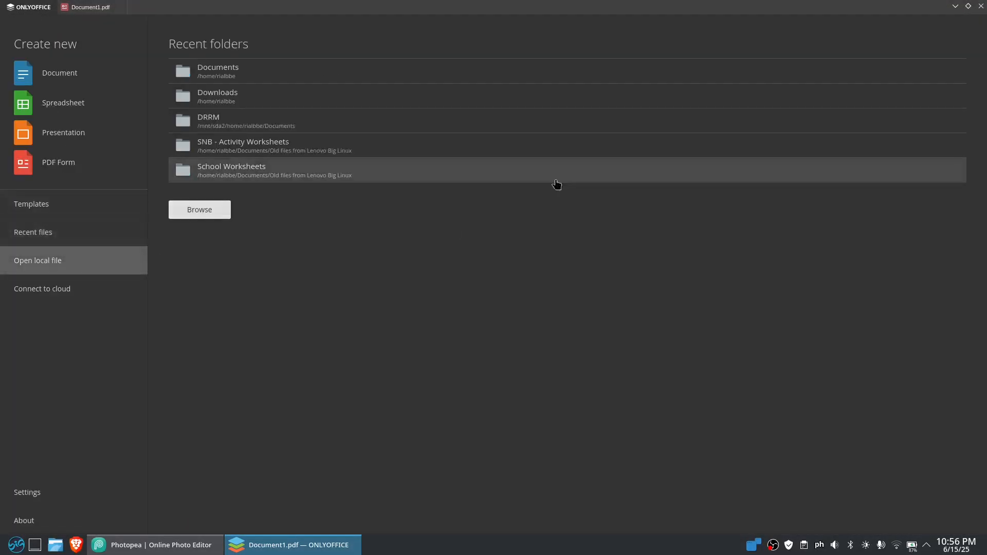
{"action": "left_click", "coordinate": [268, 72]}
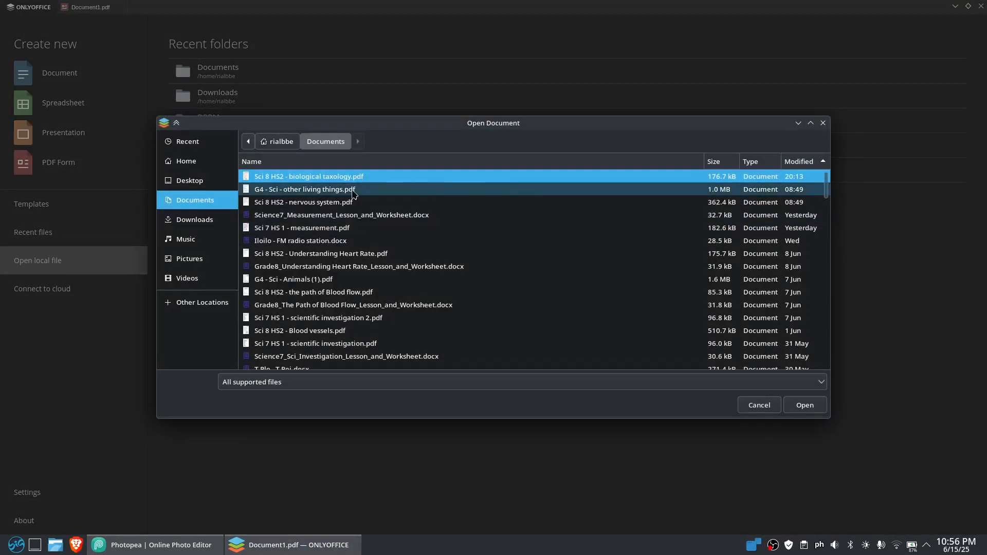
{"action": "double_click", "coordinate": [387, 181]}
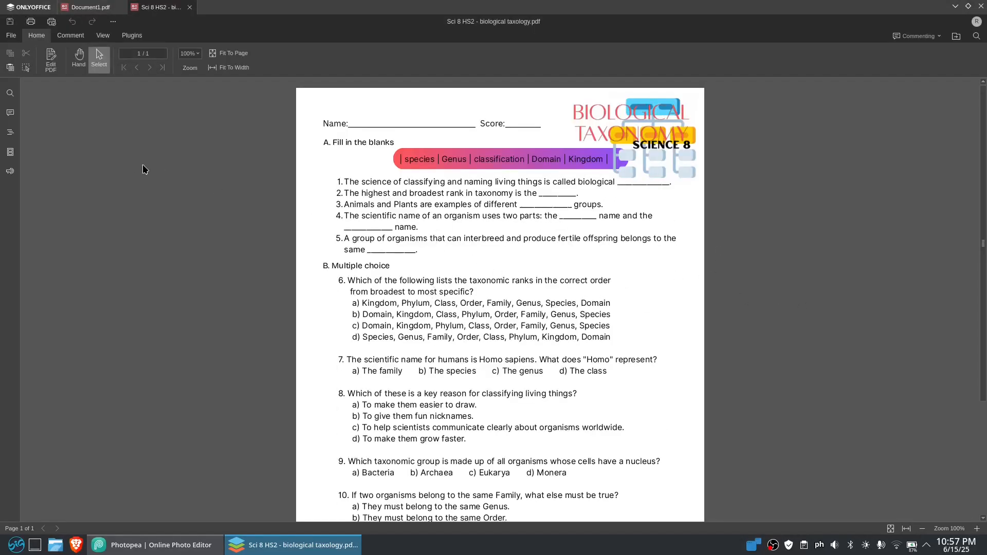
{"action": "left_click", "coordinate": [190, 8]}
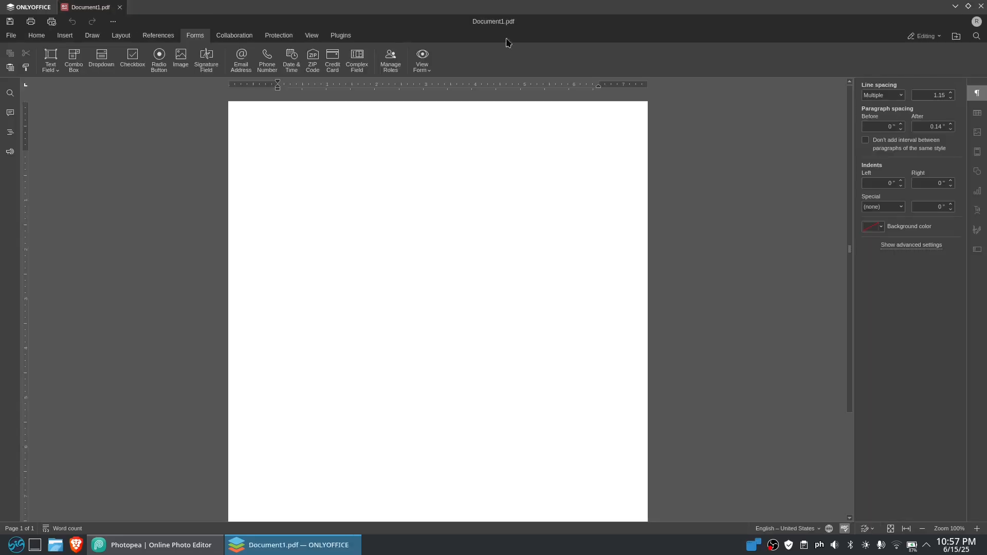
Switch to Photopea, open the new project setup, and browse the available design templates
{"action": "key", "text": "alt+Tab"}
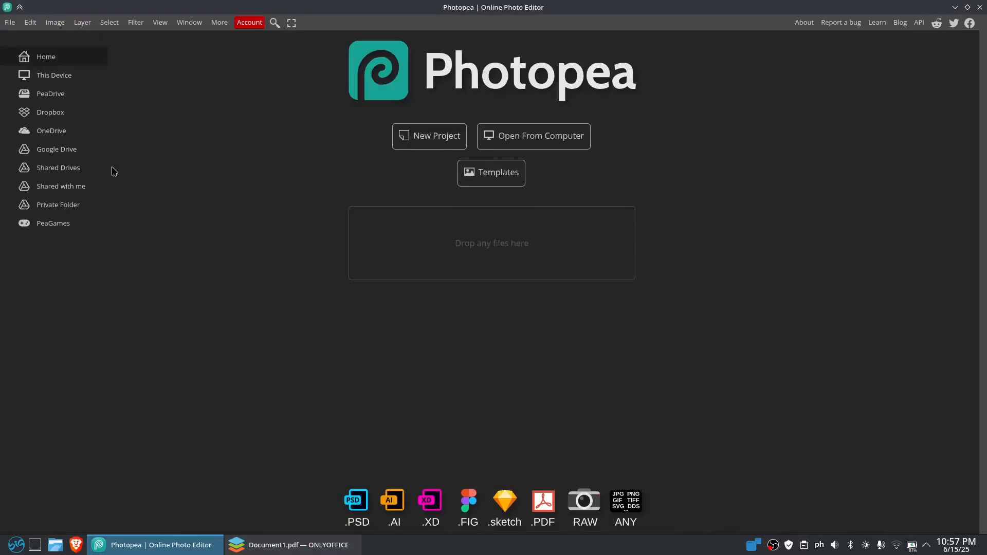
{"action": "left_click", "coordinate": [423, 136]}
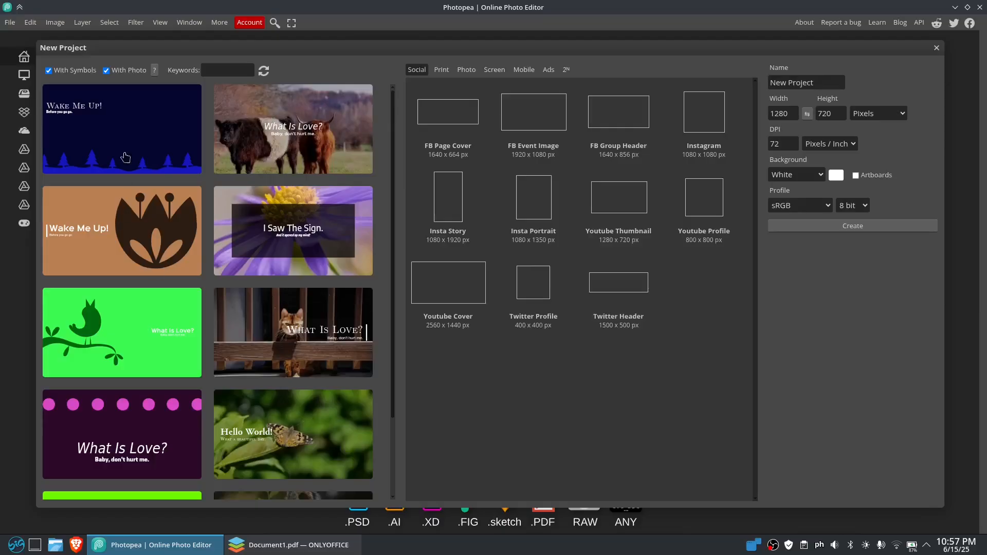
{"action": "scroll", "coordinate": [385, 360], "scroll_direction": "down", "scroll_amount": 10}
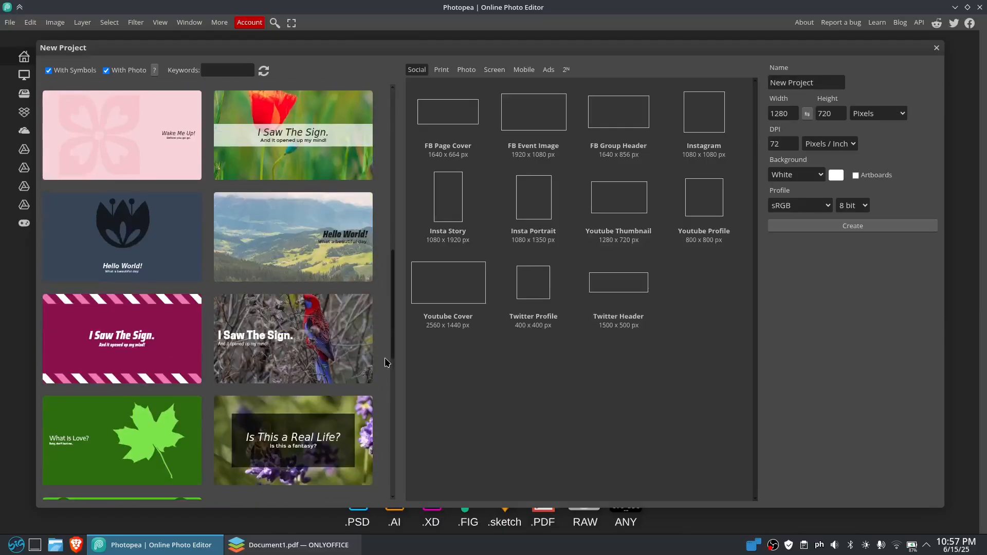
{"action": "scroll", "coordinate": [387, 363], "scroll_direction": "down", "scroll_amount": 6}
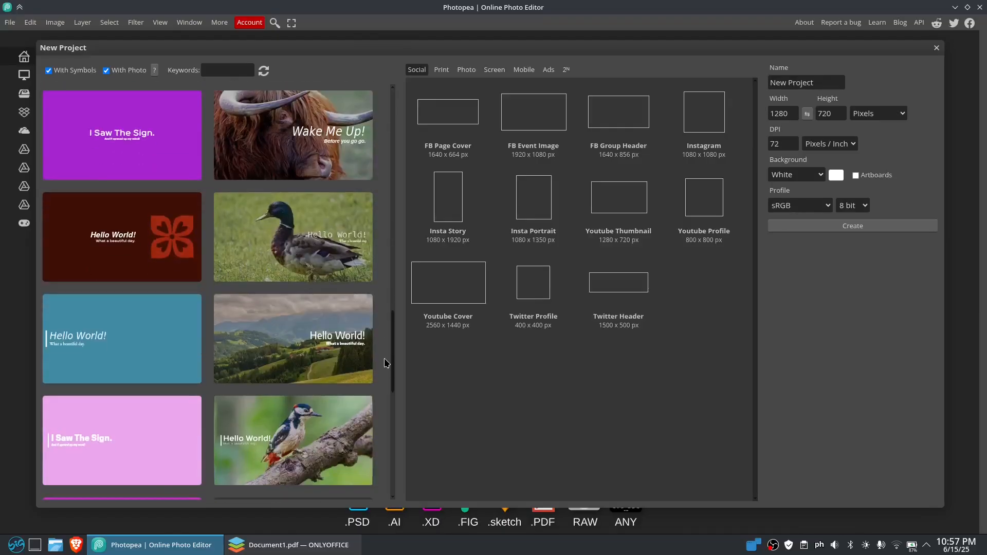
Browse further through the design templates and open the woodpecker photo template titled "Is This a Real Life?"
{"action": "scroll", "coordinate": [383, 359], "scroll_direction": "down", "scroll_amount": 10}
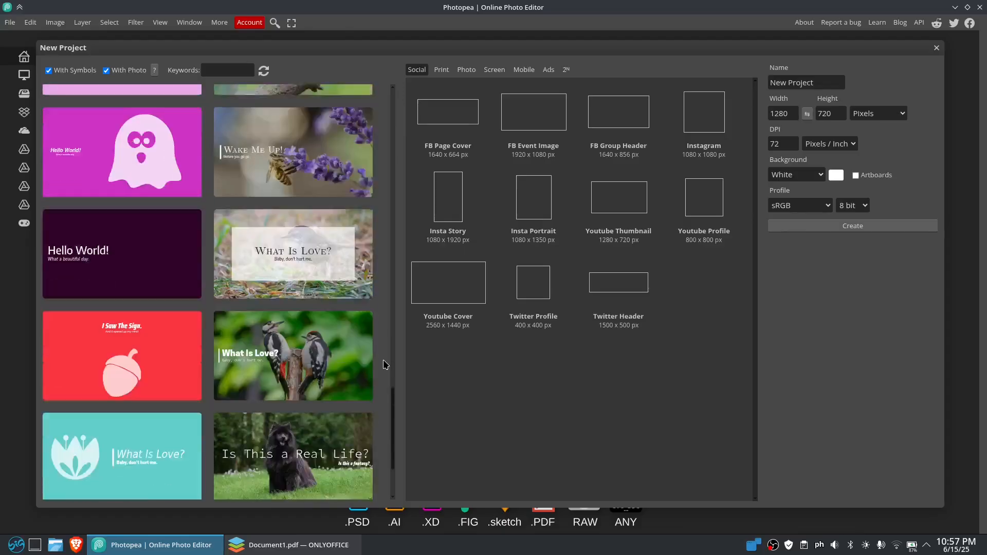
{"action": "scroll", "coordinate": [316, 287], "scroll_direction": "down", "scroll_amount": 10}
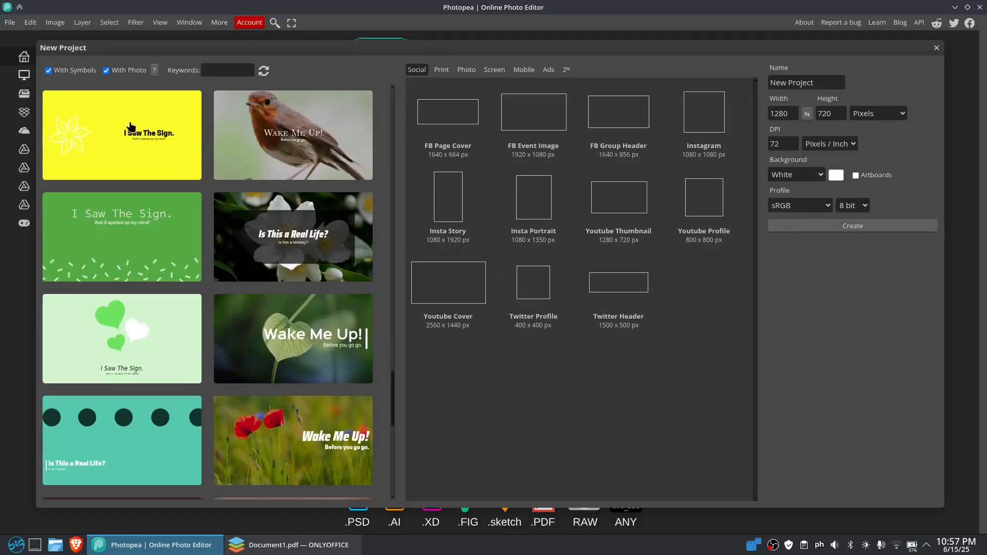
{"action": "scroll", "coordinate": [260, 280], "scroll_direction": "down", "scroll_amount": 10}
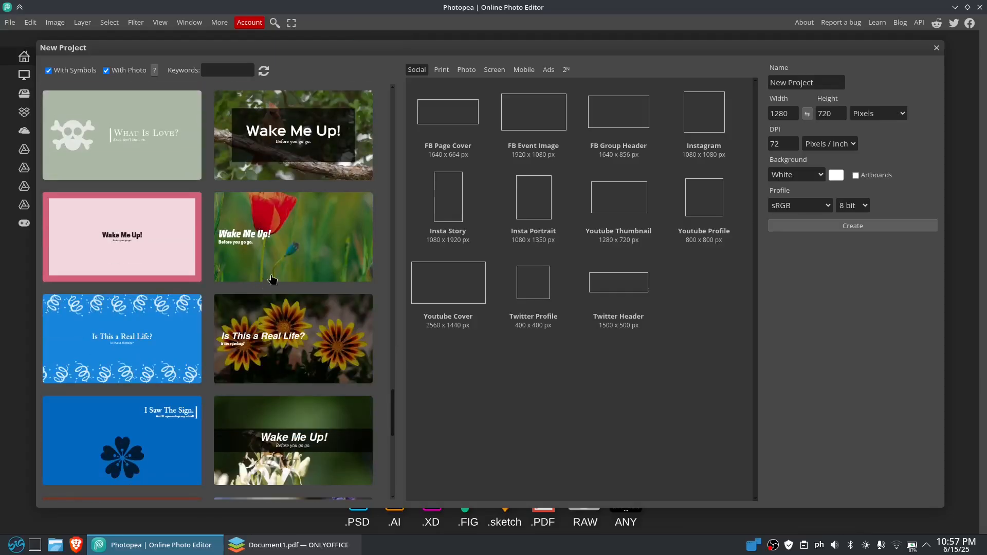
{"action": "scroll", "coordinate": [271, 278], "scroll_direction": "down", "scroll_amount": 10}
{"action": "scroll", "coordinate": [308, 303], "scroll_direction": "down", "scroll_amount": 8}
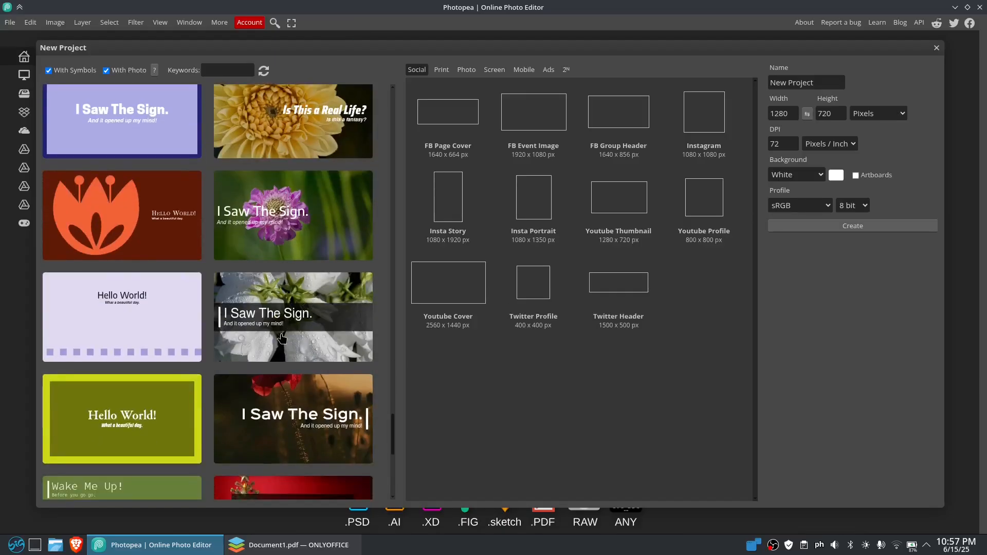
{"action": "scroll", "coordinate": [313, 321], "scroll_direction": "down", "scroll_amount": 1}
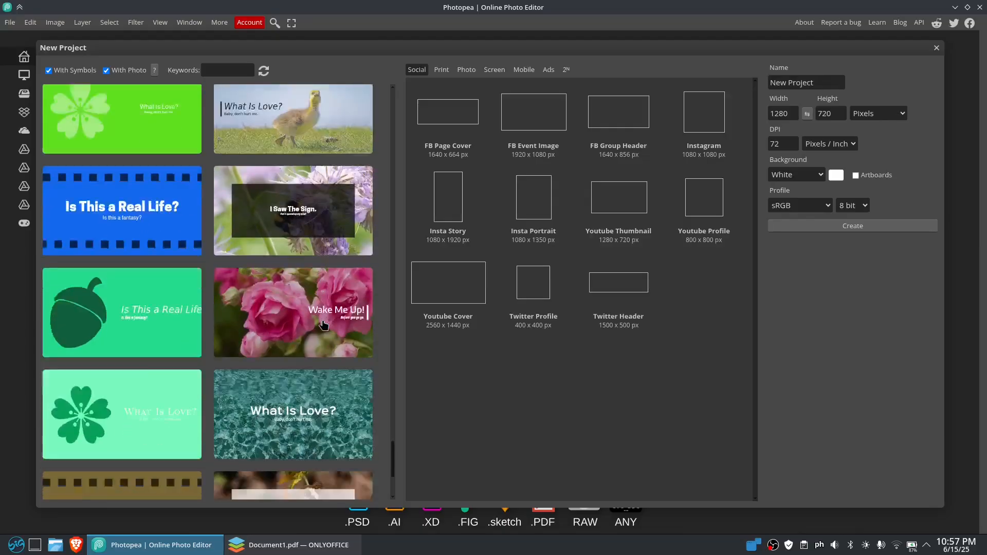
{"action": "left_click", "coordinate": [313, 322]}
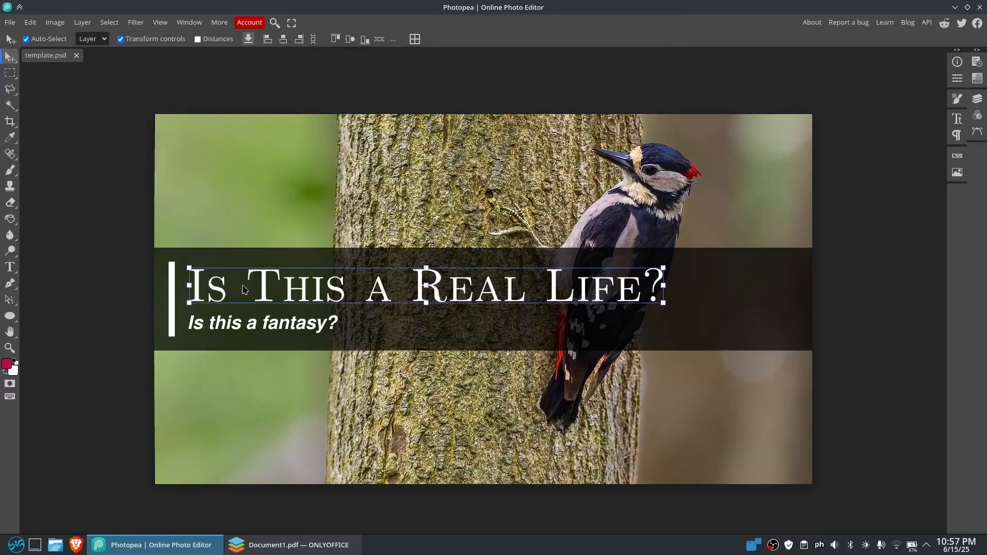
Open the "Is This a Real Life?" headline for text editing and nudge it slightly upward, keeping its wording
{"action": "double_click", "coordinate": [224, 301]}
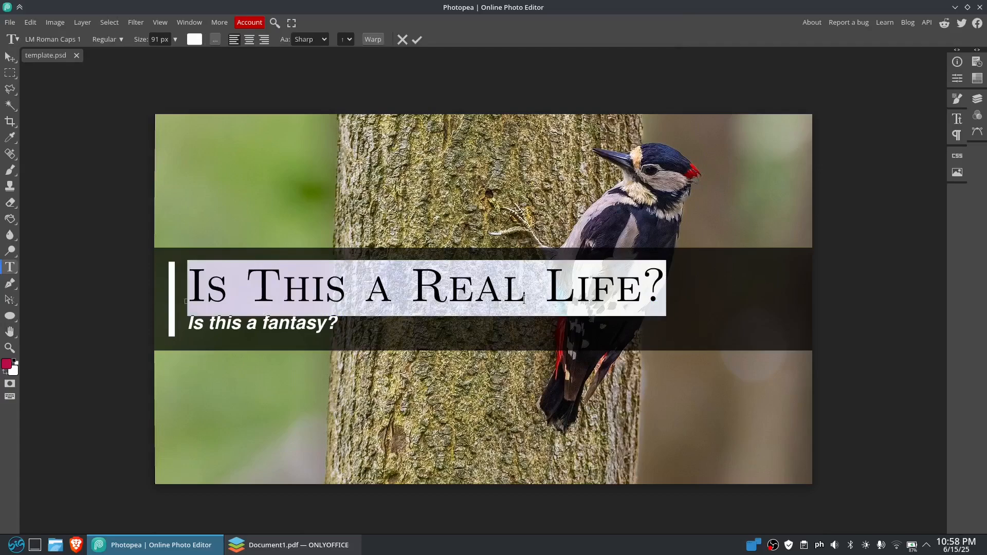
{"action": "left_click", "coordinate": [263, 292]}
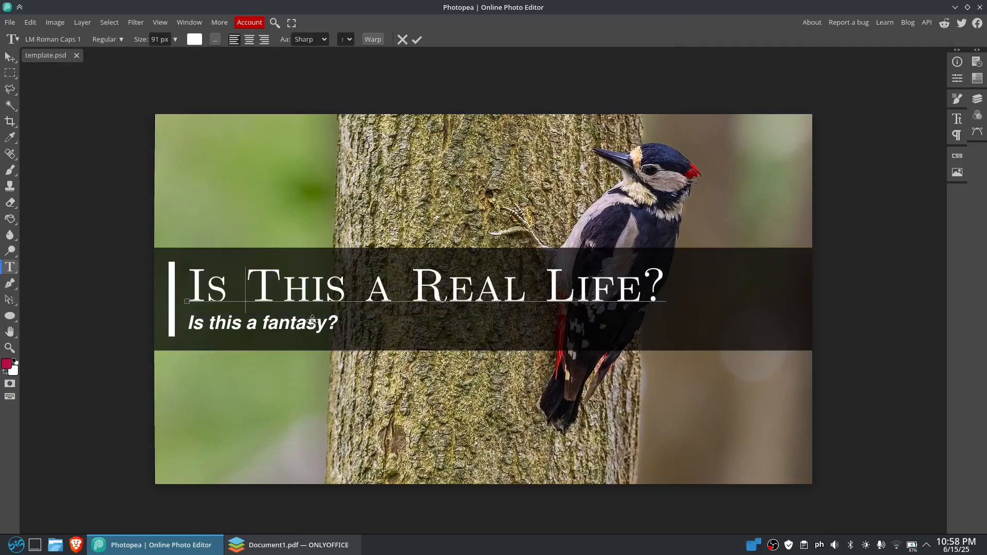
{"action": "left_click_drag", "start_coordinate": [105, 307], "coordinate": [106, 305]}
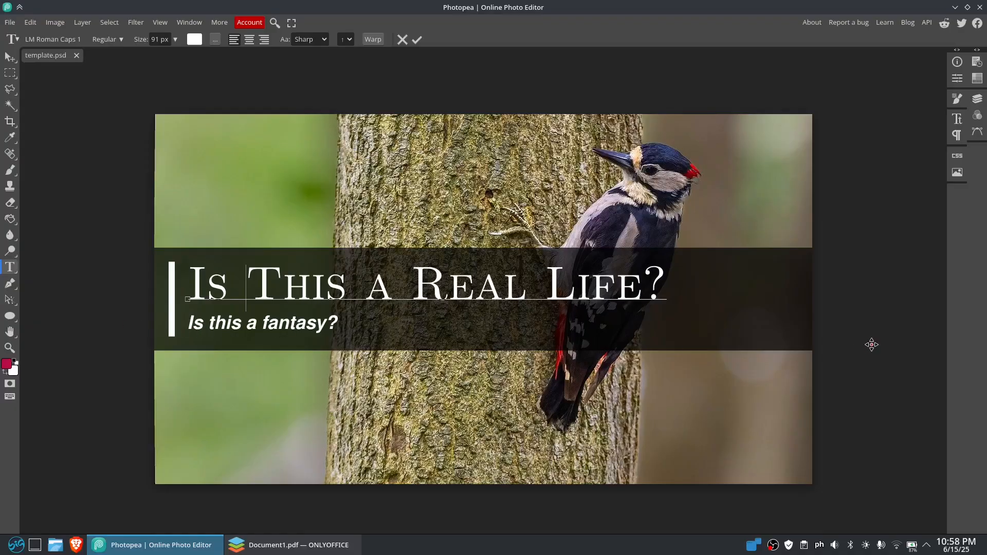
{"action": "left_click_drag", "start_coordinate": [872, 345], "coordinate": [872, 344]}
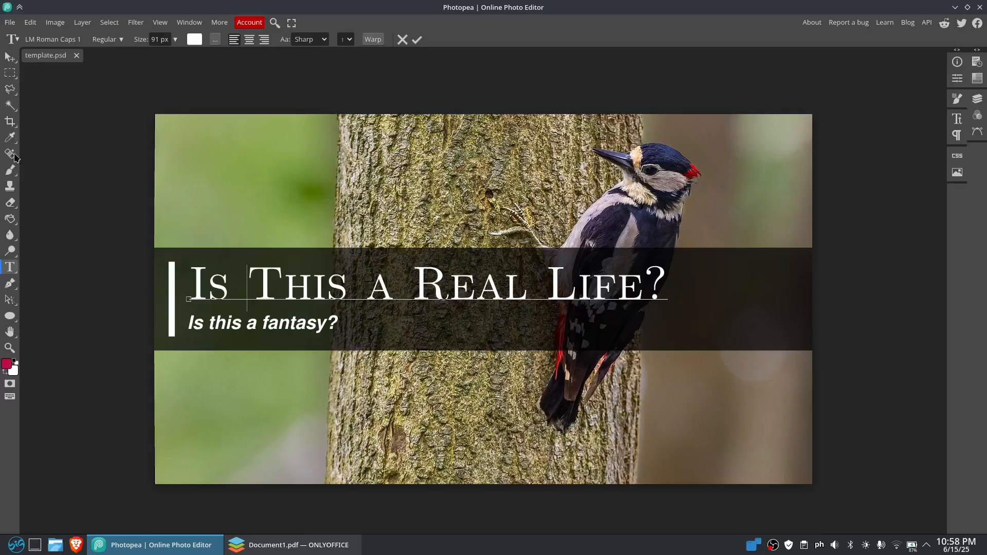
{"action": "left_click", "coordinate": [11, 271]}
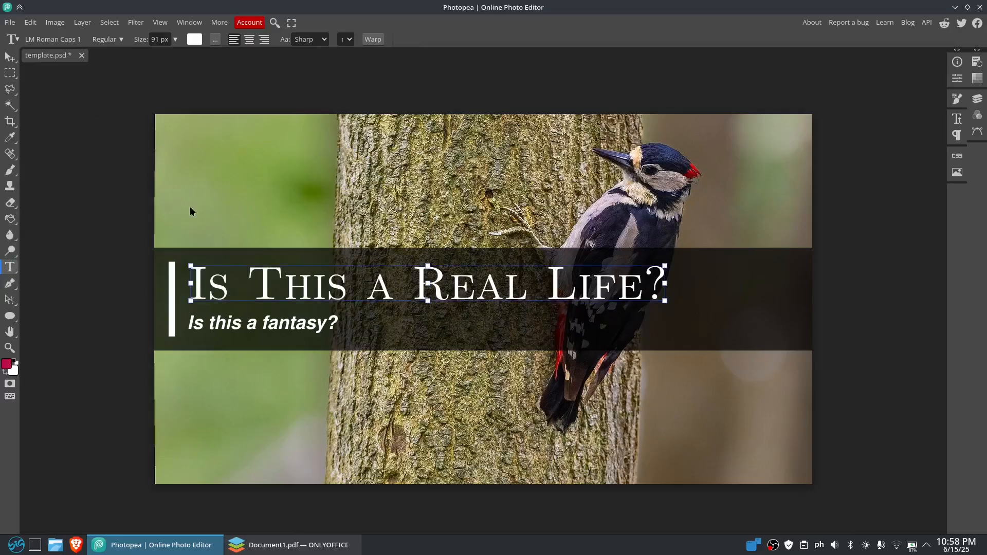
Add a new text layer reading "Straight from reality" above the dark strip
{"action": "left_click", "coordinate": [89, 229]}
{"action": "left_click_drag", "start_coordinate": [89, 229], "coordinate": [254, 197]}
{"action": "type", "text": "SKAUDZHFSHKDN"}
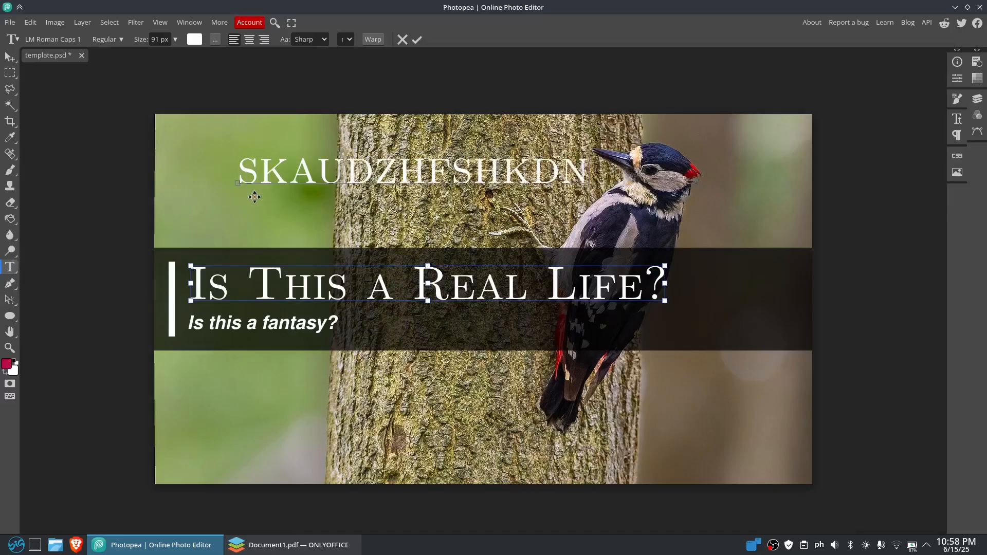
{"action": "key", "text": "BackSpace"}
{"action": "key", "text": "BackSpace"}
{"action": "key", "text": "BackSpace"}
{"action": "key", "text": "BackSpace"}
{"action": "key", "text": "BackSpace"}
{"action": "key", "text": "BackSpace"}
{"action": "key", "text": "BackSpace"}
{"action": "key", "text": "BackSpace"}
{"action": "key", "text": "BackSpace"}
{"action": "key", "text": "BackSpace"}
{"action": "key", "text": "BackSpace"}
{"action": "key", "text": "BackSpace"}
{"action": "key", "text": "BackSpace"}
{"action": "type", "text": "Straight"}
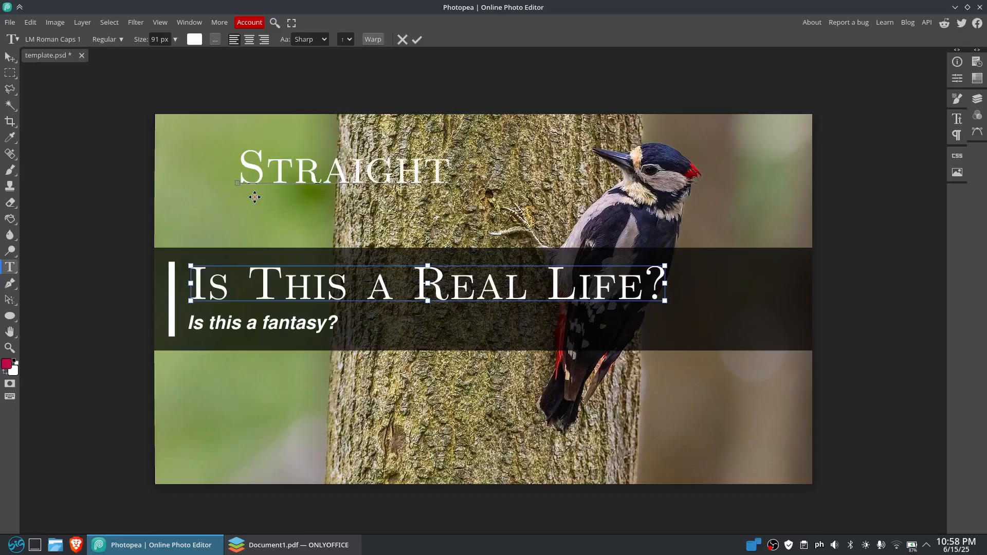
{"action": "type", "text": " from "}
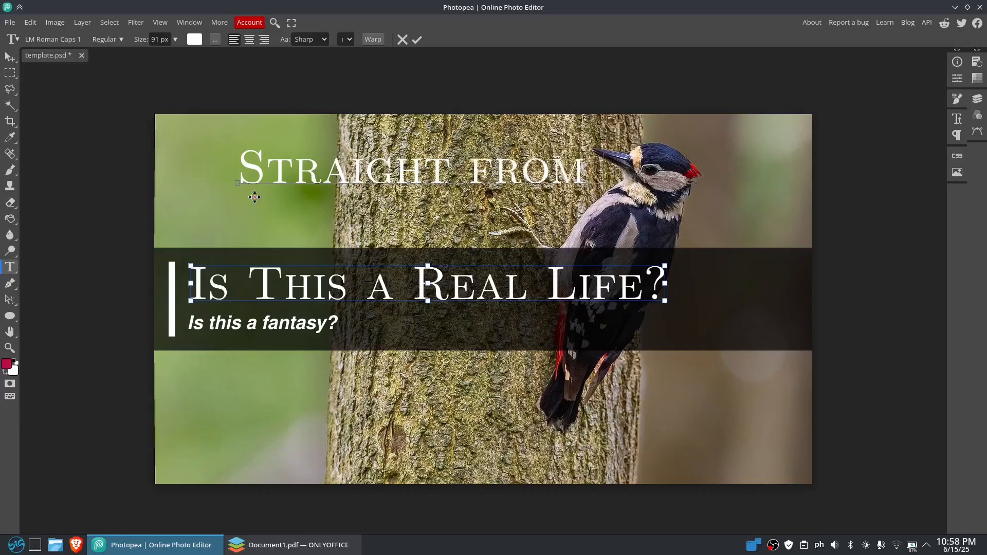
{"action": "type", "text": "reality"}
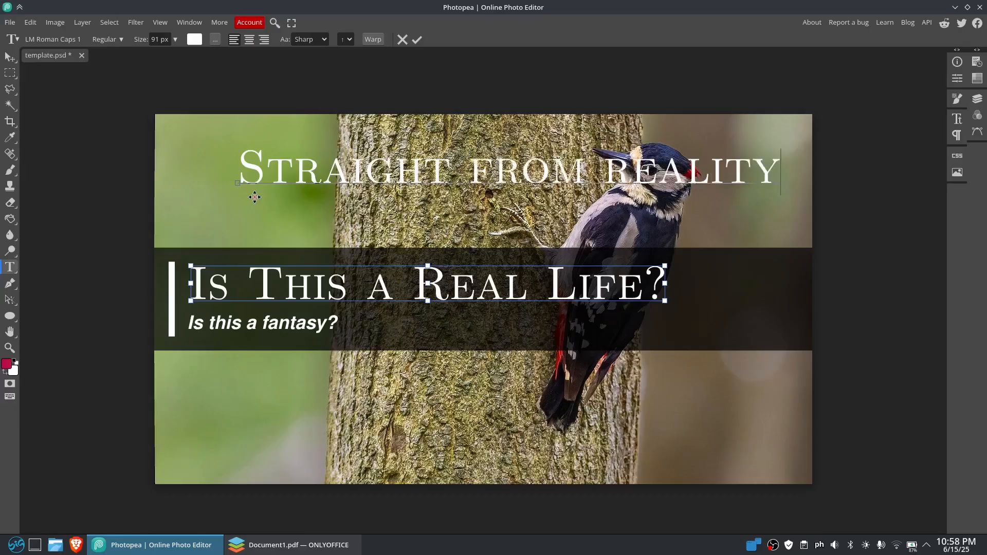
Set the "Straight from reality" text to the La Belle Aurore font and move it onto the dark strip beside "Is this a fantasy?"
{"action": "key", "text": "ctrl+a"}
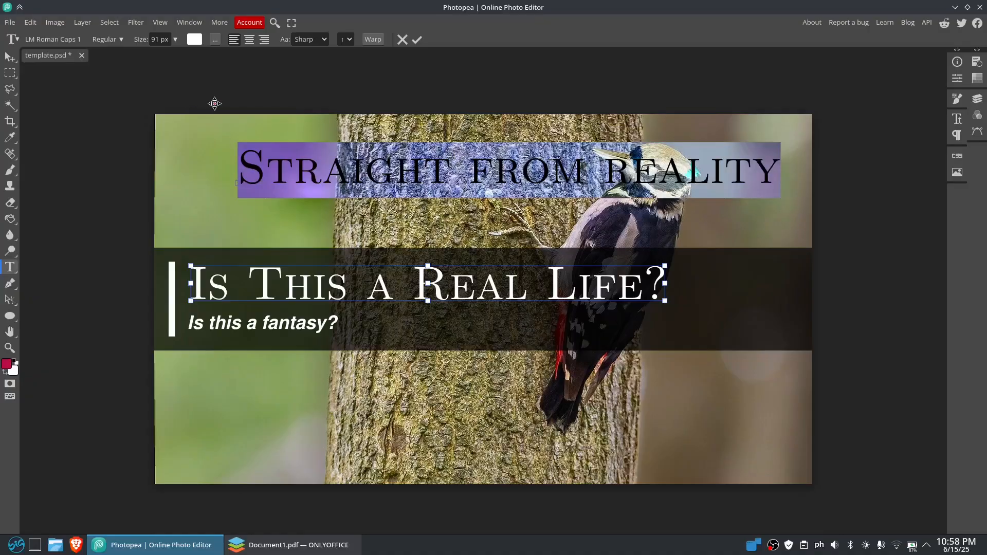
{"action": "left_click", "coordinate": [10, 56]}
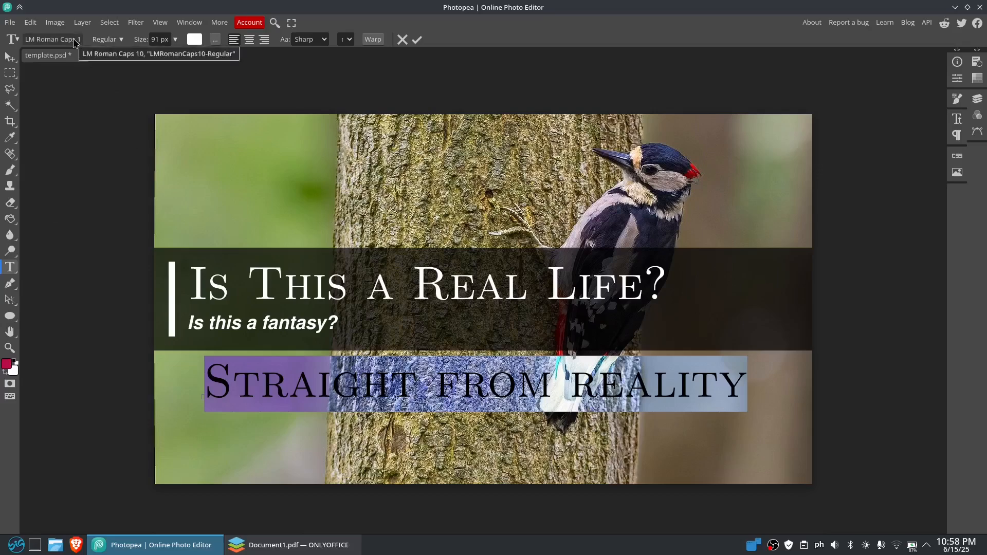
{"action": "left_click", "coordinate": [74, 40]}
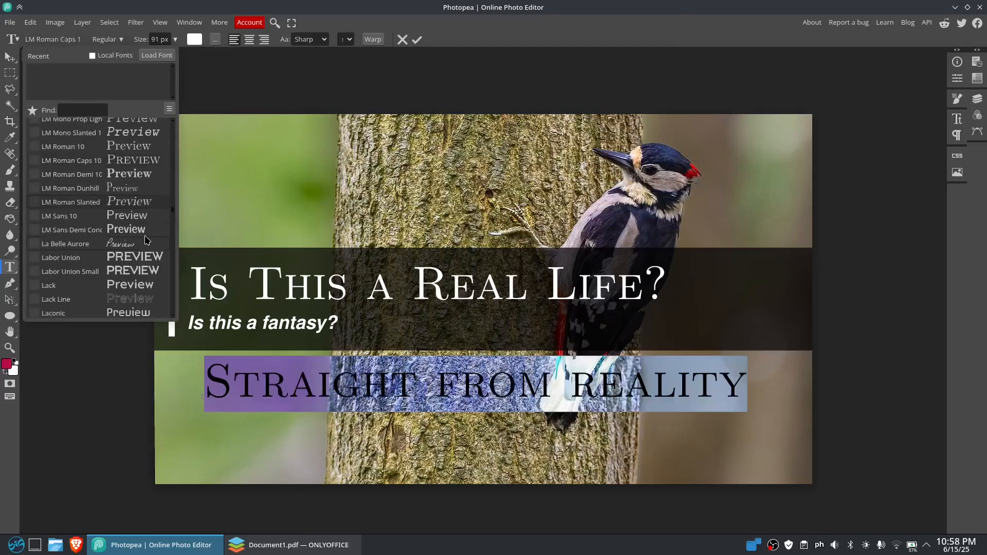
{"action": "left_click", "coordinate": [143, 250]}
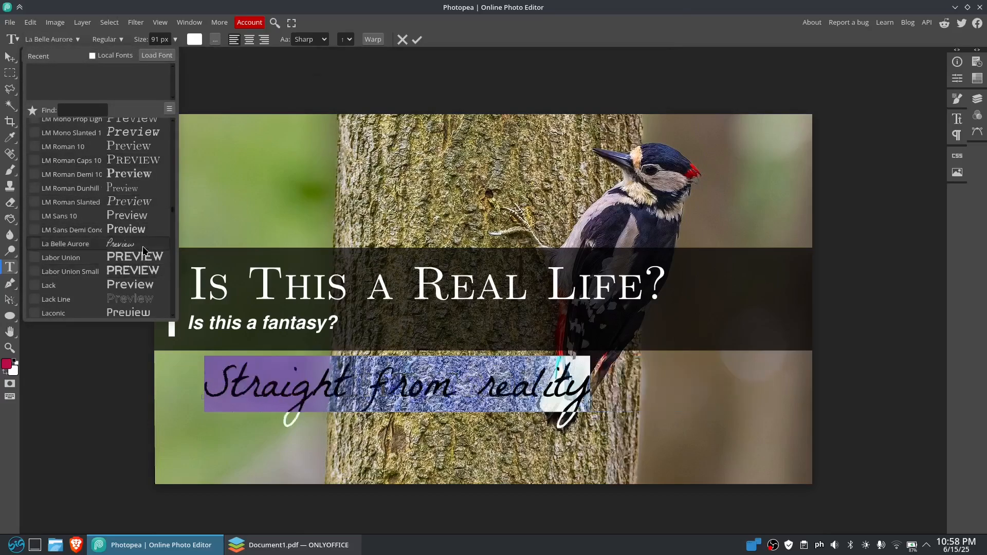
{"action": "left_click", "coordinate": [143, 247]}
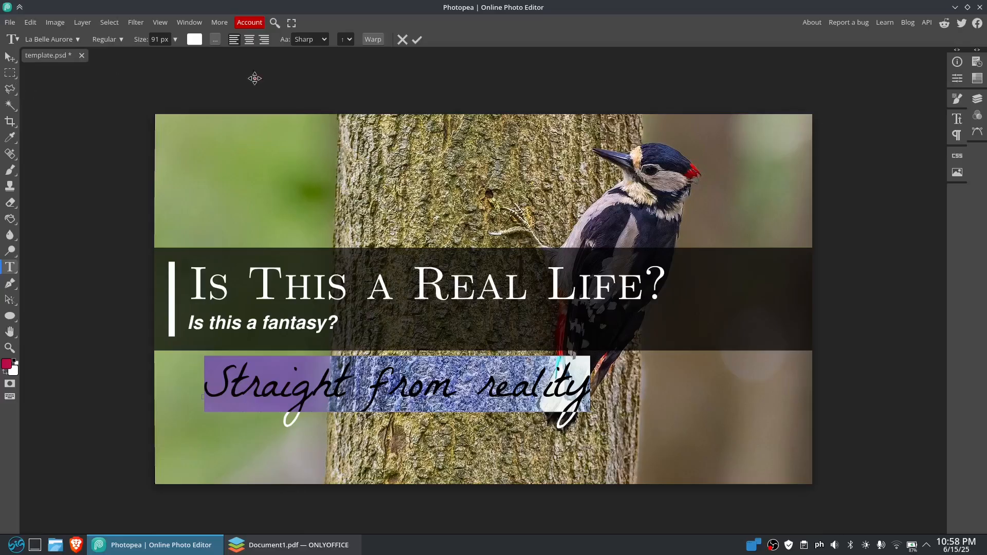
{"action": "left_click", "coordinate": [417, 39]}
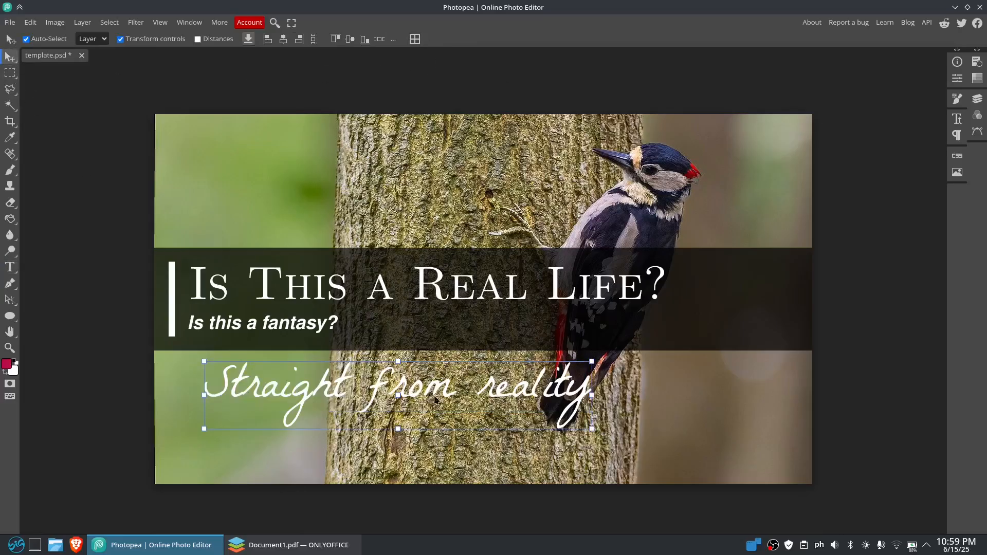
{"action": "left_click_drag", "start_coordinate": [434, 400], "coordinate": [581, 340]}
{"action": "left_click", "coordinate": [873, 309]}
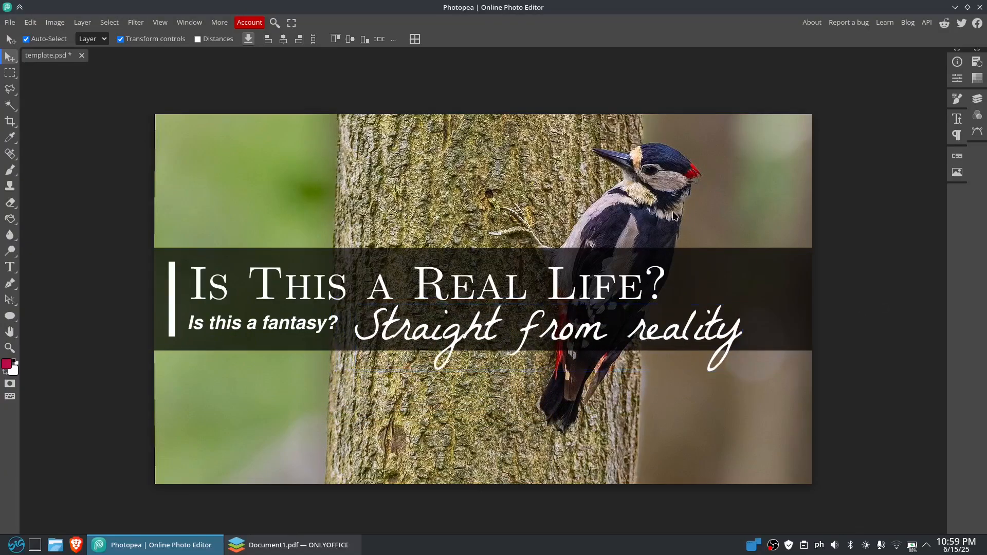
Duplicate the Background layer and hide the original Background layer
{"action": "left_click", "coordinate": [667, 210]}
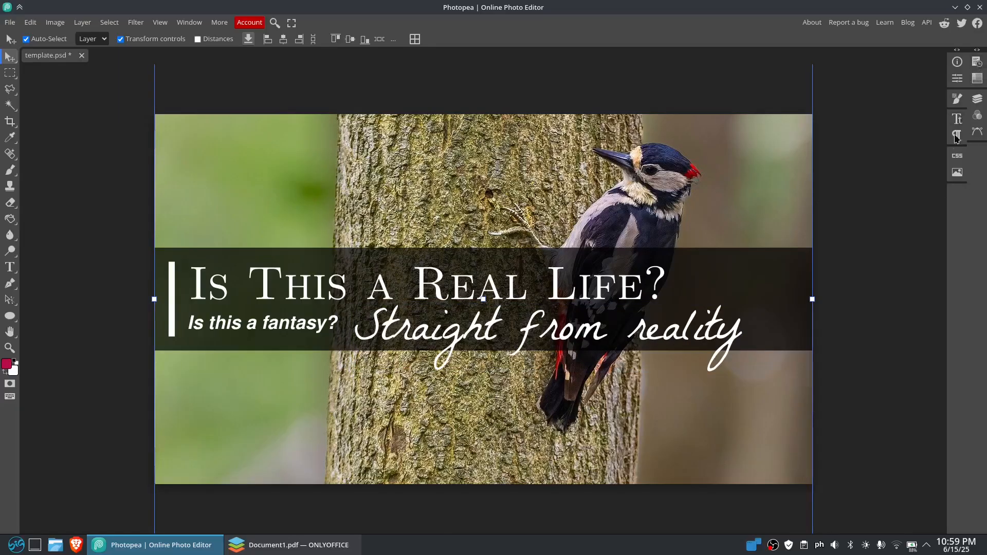
{"action": "left_click", "coordinate": [975, 63]}
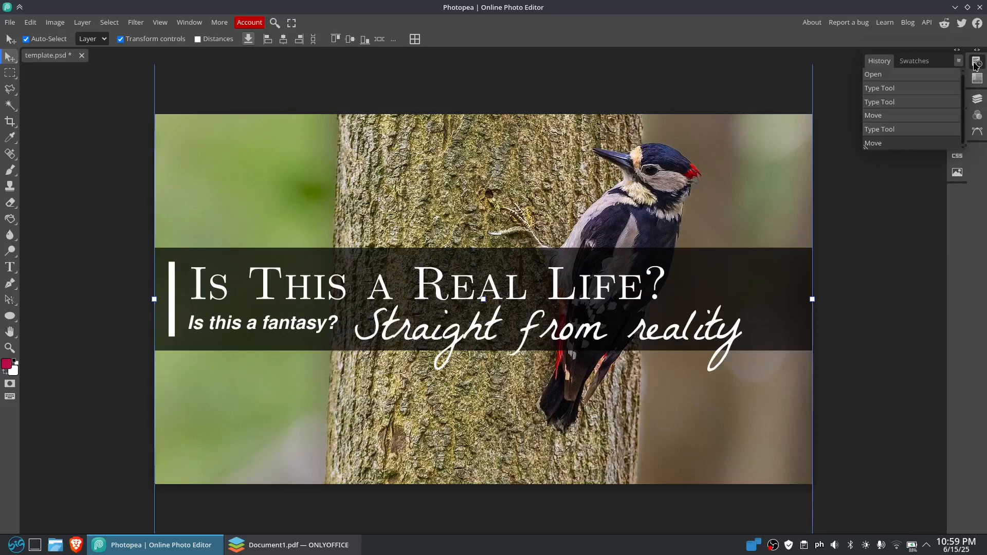
{"action": "left_click", "coordinate": [977, 99]}
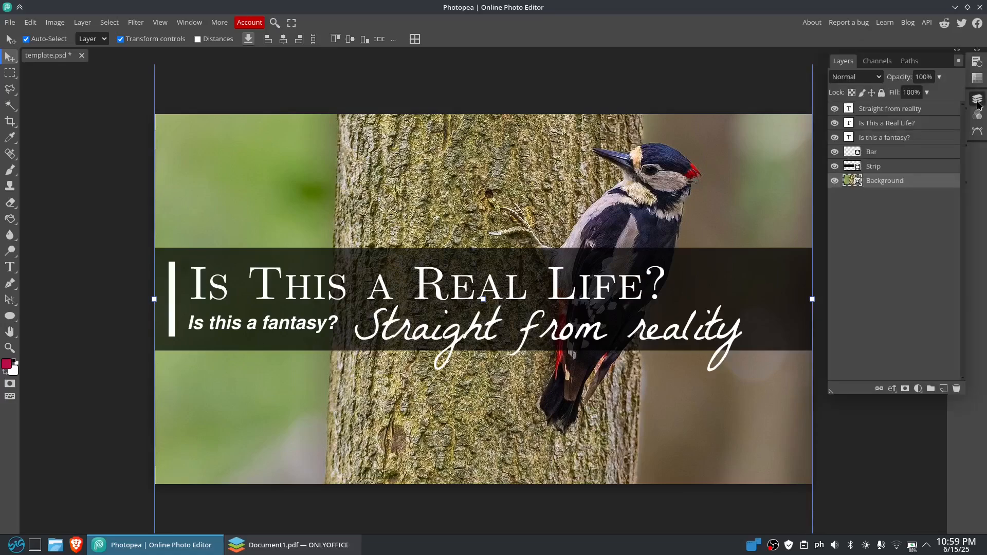
{"action": "right_click", "coordinate": [882, 181]}
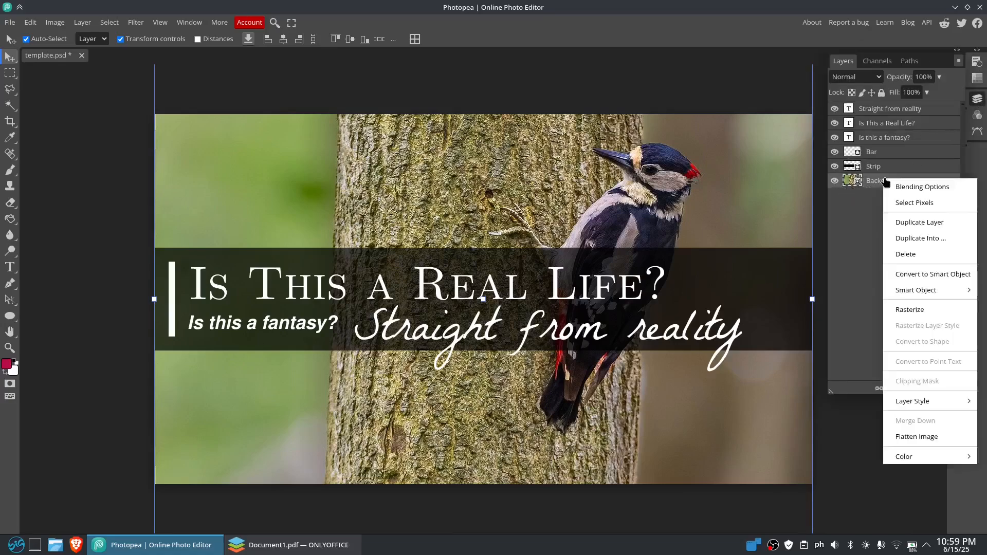
{"action": "left_click", "coordinate": [943, 223]}
{"action": "left_click", "coordinate": [835, 194]}
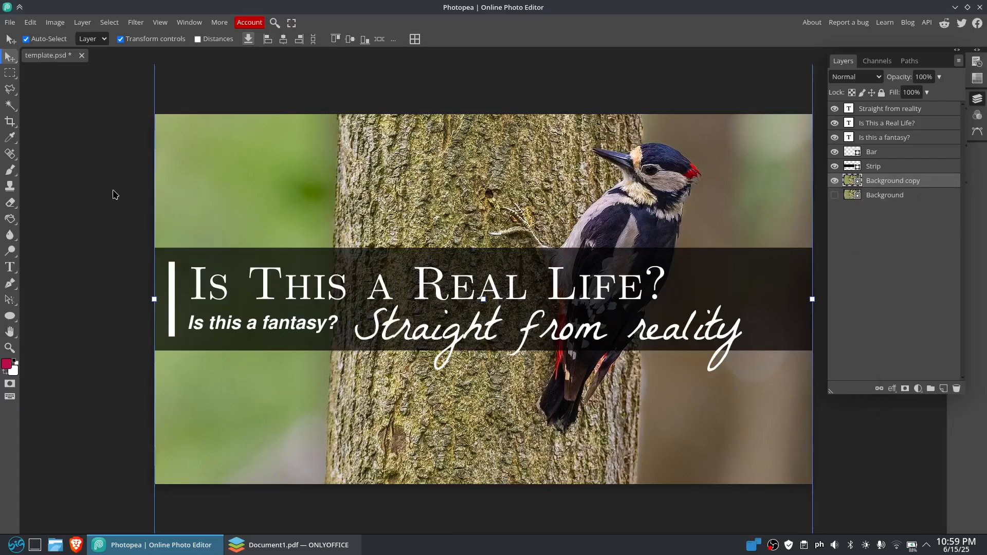
Outline the woodpecker on the Background copy layer with a Polygonal Lasso selection
{"action": "left_click", "coordinate": [10, 88]}
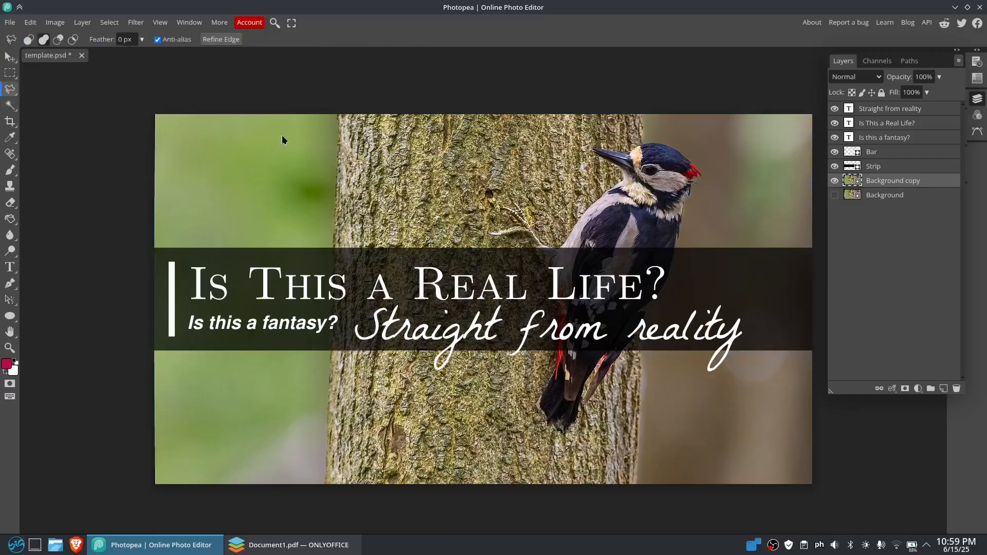
{"action": "left_click", "coordinate": [16, 94]}
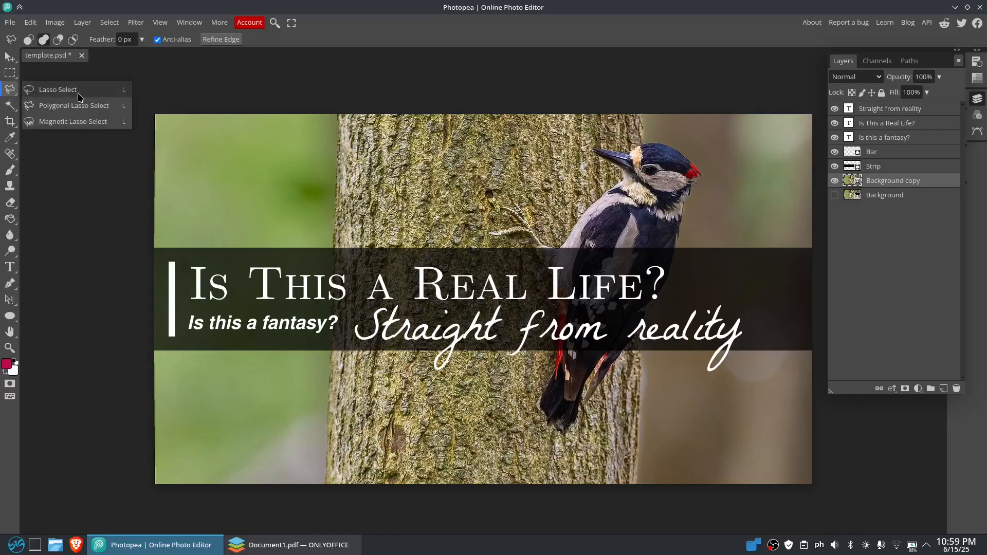
{"action": "left_click", "coordinate": [93, 106]}
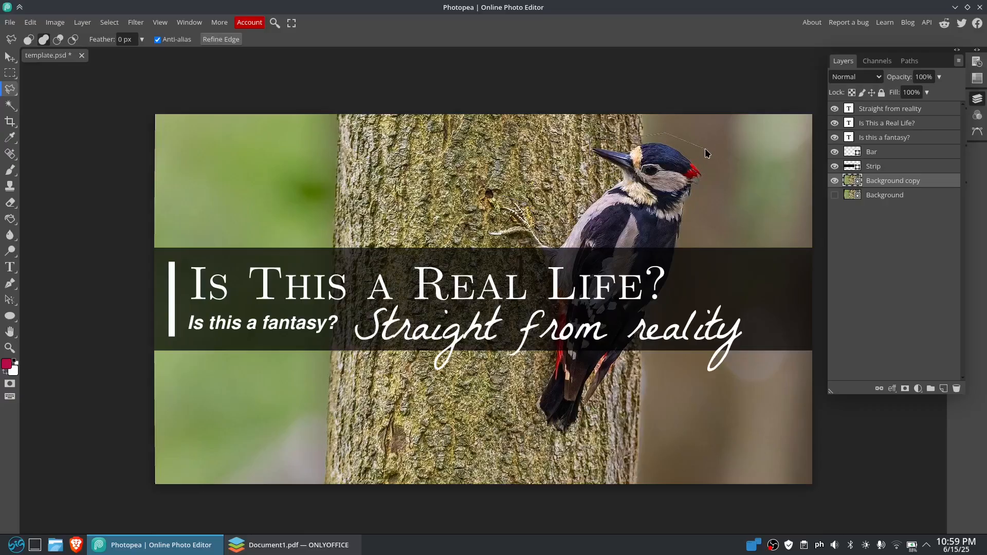
{"action": "mouse_move", "coordinate": [689, 217]}
{"action": "left_mouse_down"}
{"action": "mouse_move", "coordinate": [682, 281]}
{"action": "mouse_move", "coordinate": [644, 361]}
{"action": "mouse_move", "coordinate": [592, 410]}
{"action": "left_mouse_up"}
{"action": "mouse_move", "coordinate": [545, 374]}
{"action": "left_mouse_down"}
{"action": "mouse_move", "coordinate": [550, 311]}
{"action": "mouse_move", "coordinate": [526, 251]}
{"action": "mouse_move", "coordinate": [478, 247]}
{"action": "mouse_move", "coordinate": [476, 223]}
{"action": "mouse_move", "coordinate": [460, 234]}
{"action": "left_mouse_up"}
Set the Magic Wand feather to 5 px and undo the accidental deselection of the woodpecker outline
{"action": "left_click", "coordinate": [8, 106]}
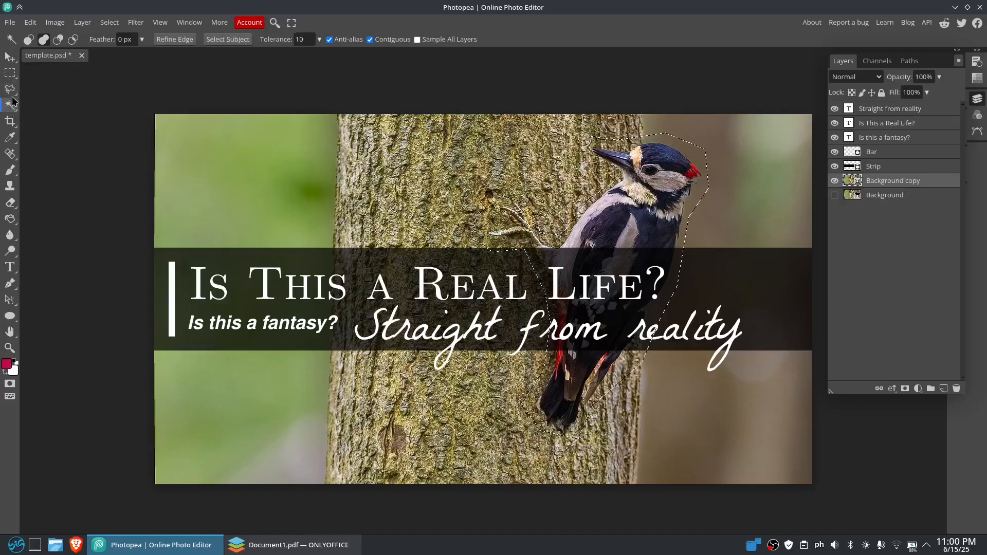
{"action": "left_click", "coordinate": [128, 40]}
{"action": "double_click", "coordinate": [306, 41]}
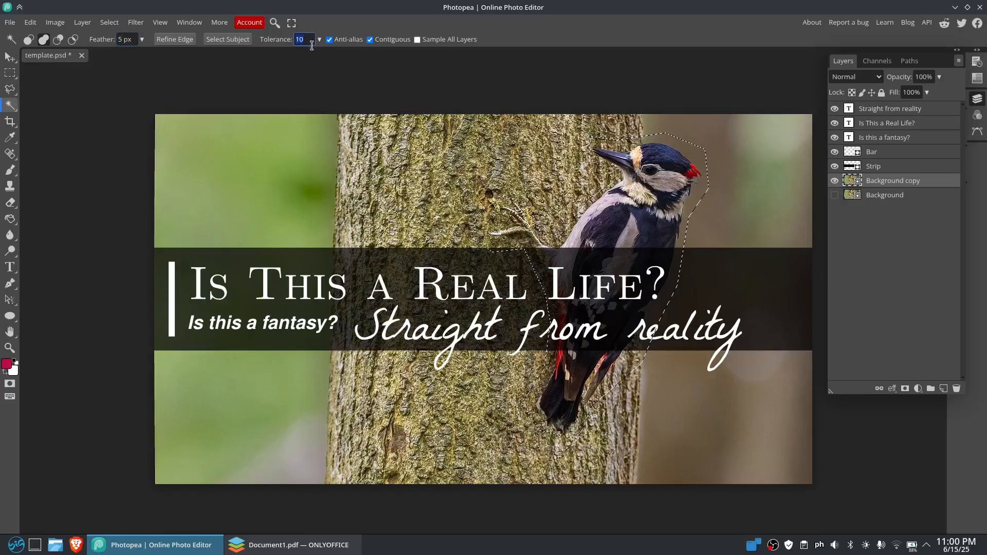
{"action": "left_click", "coordinate": [452, 84]}
{"action": "left_click", "coordinate": [30, 22]}
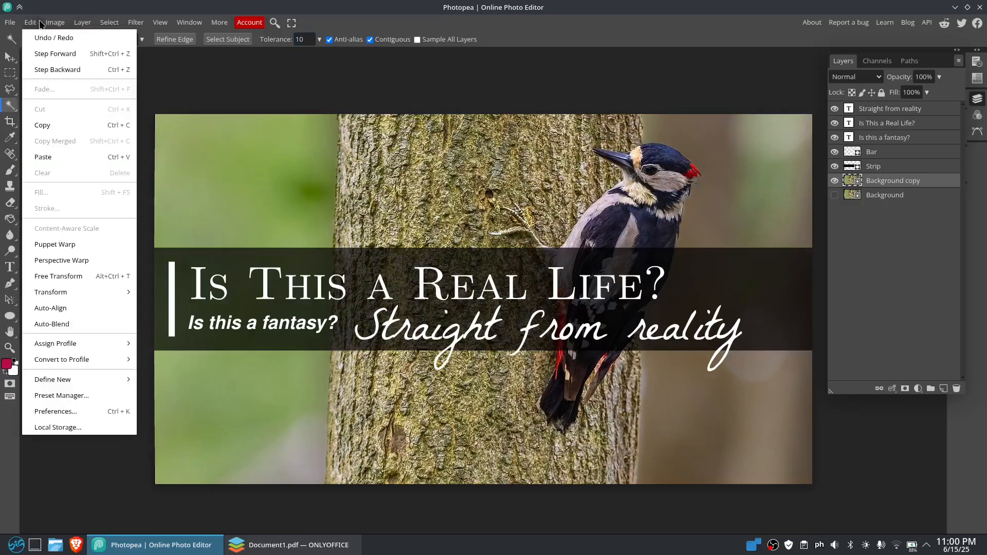
{"action": "left_click", "coordinate": [31, 22]}
{"action": "left_click", "coordinate": [38, 39]}
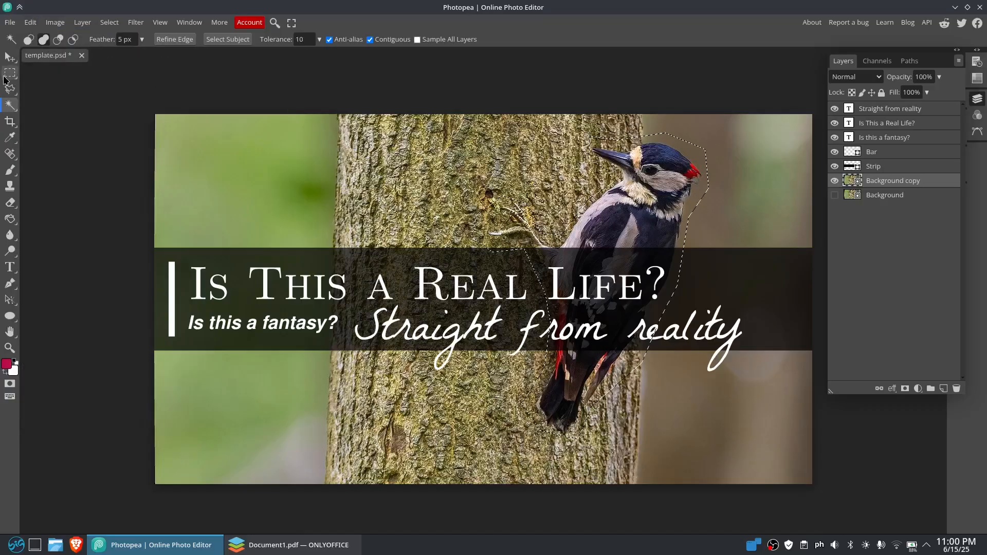
Shift the woodpecker selection outline slightly with the Rectangle Select tool and try to free-transform the selected area
{"action": "left_click", "coordinate": [10, 56]}
{"action": "mouse_move", "coordinate": [623, 192]}
{"action": "left_mouse_down"}
{"action": "mouse_move", "coordinate": [668, 191]}
{"action": "mouse_move", "coordinate": [613, 193]}
{"action": "left_mouse_up"}
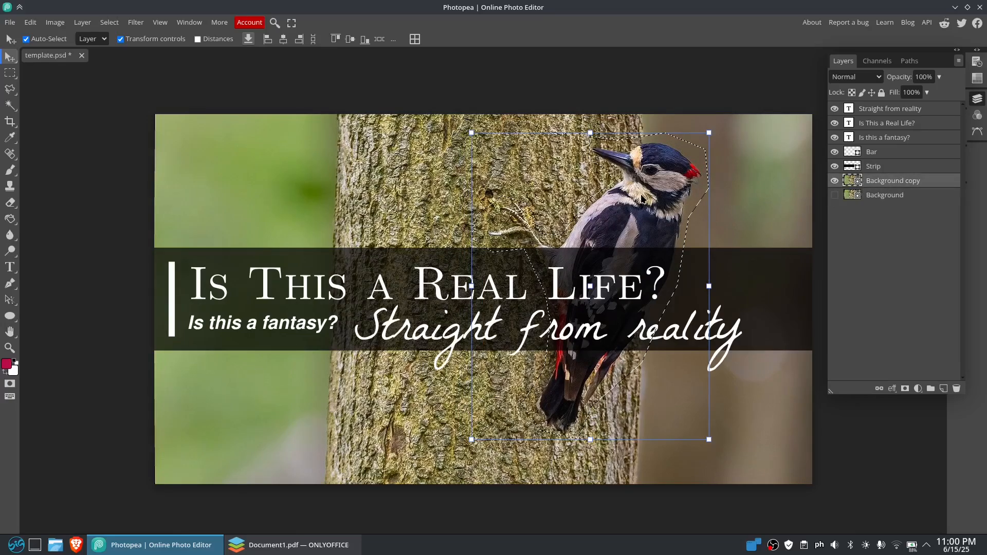
{"action": "left_click", "coordinate": [10, 73]}
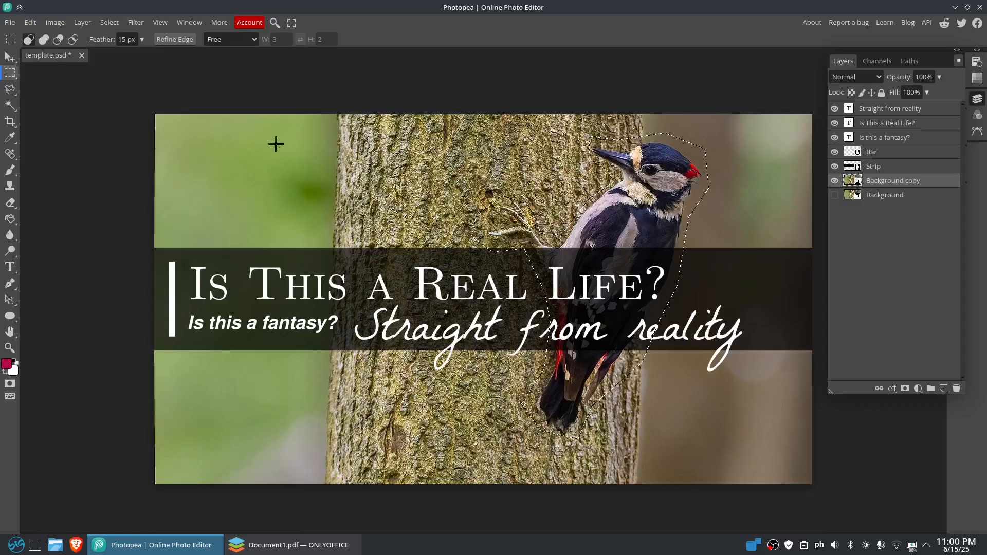
{"action": "mouse_move", "coordinate": [665, 169]}
{"action": "left_mouse_down"}
{"action": "mouse_move", "coordinate": [698, 176]}
{"action": "mouse_move", "coordinate": [658, 172]}
{"action": "mouse_move", "coordinate": [665, 166]}
{"action": "left_mouse_up"}
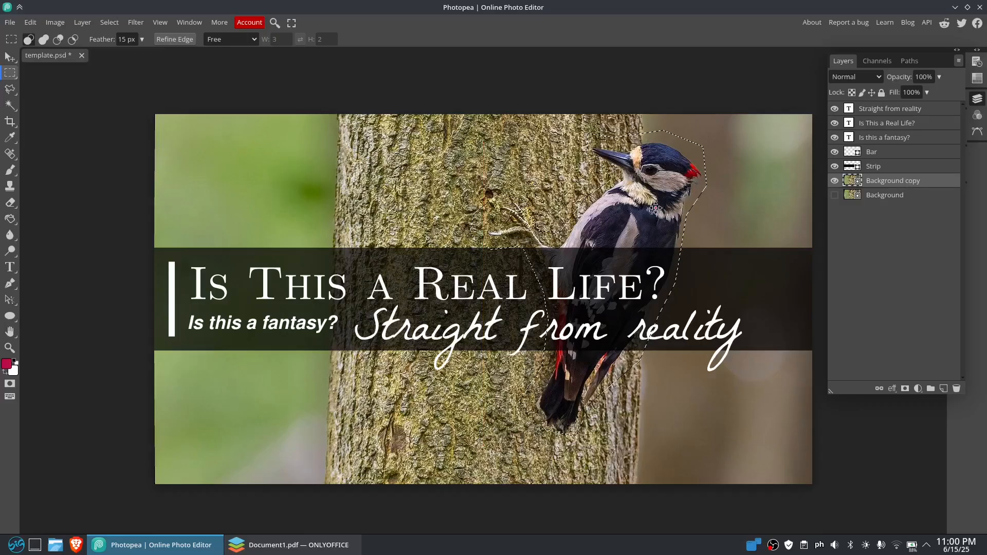
{"action": "right_click", "coordinate": [642, 202]}
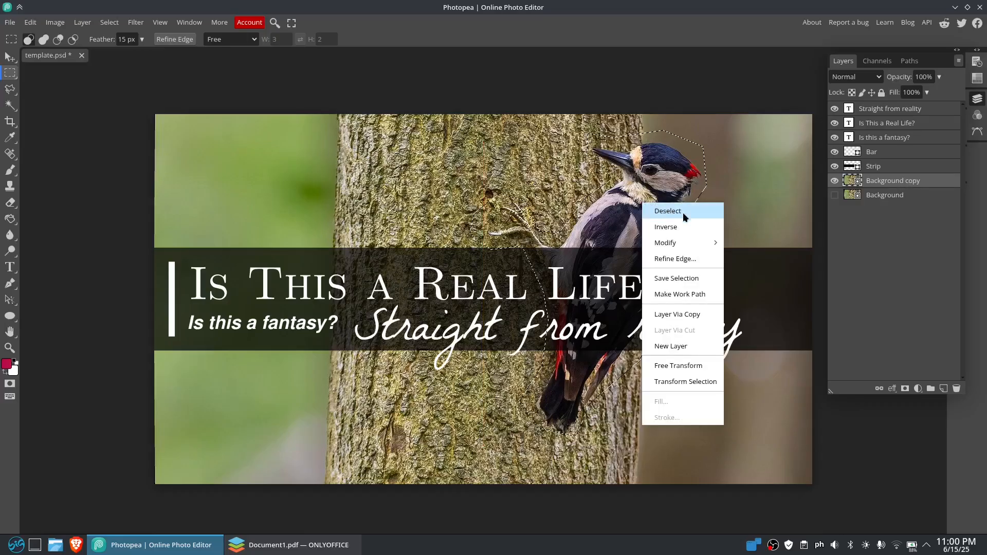
{"action": "mouse_move", "coordinate": [692, 246]}
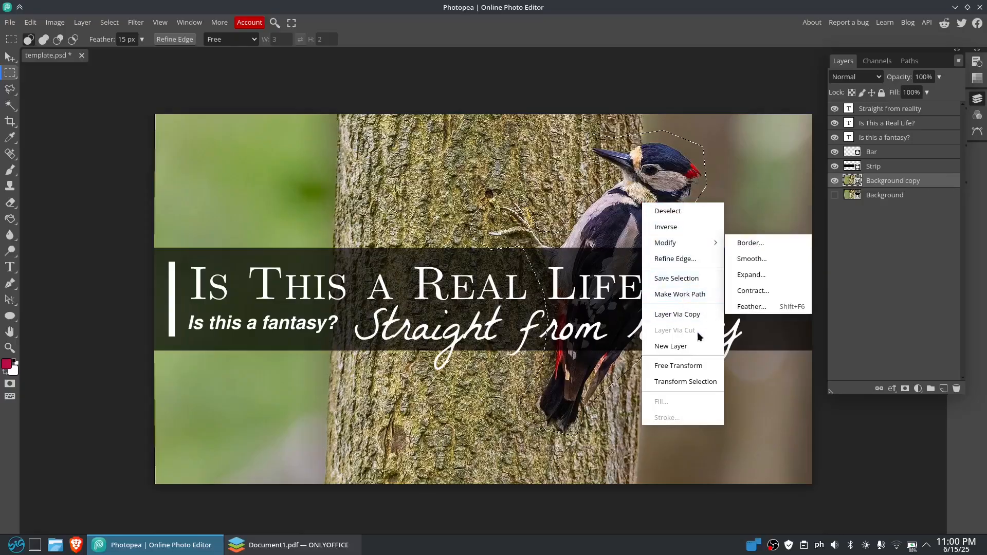
{"action": "left_click", "coordinate": [690, 365]}
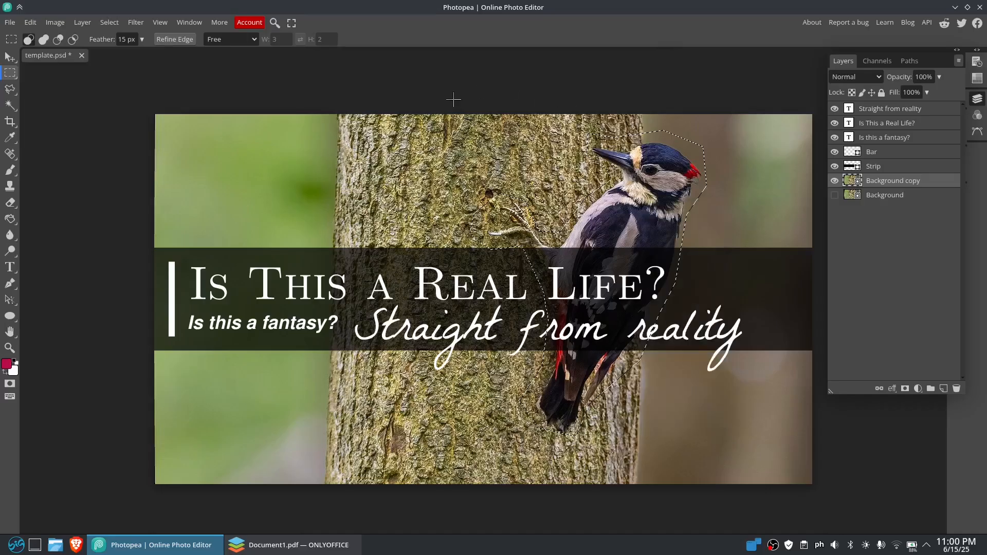
Rasterize the Background copy layer and invert the woodpecker selection
{"action": "right_click", "coordinate": [876, 182]}
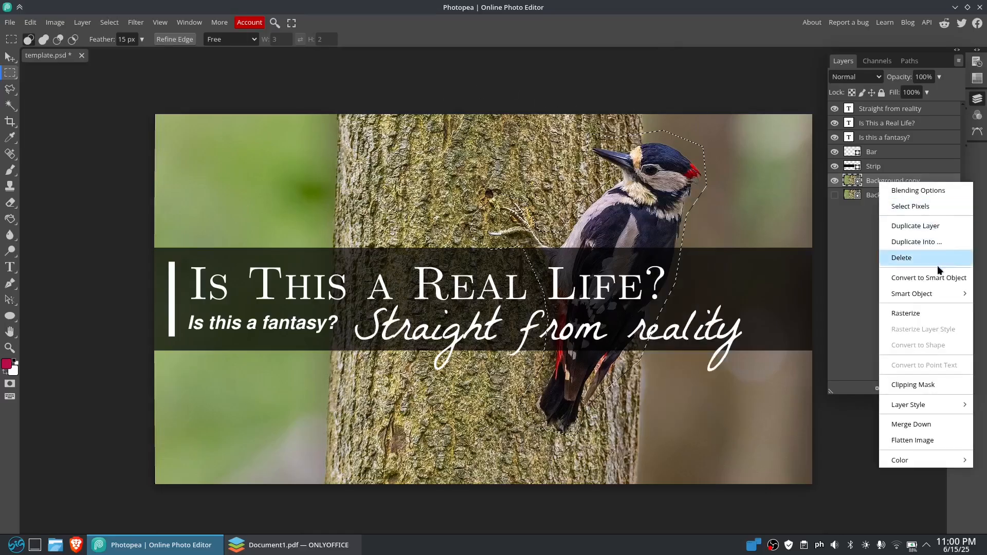
{"action": "left_click", "coordinate": [931, 313]}
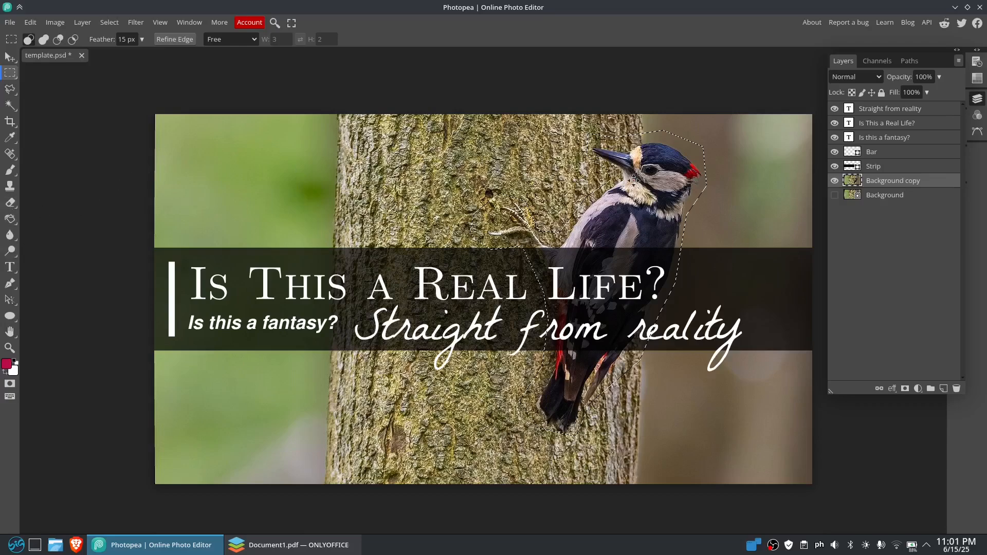
{"action": "right_click", "coordinate": [634, 184]}
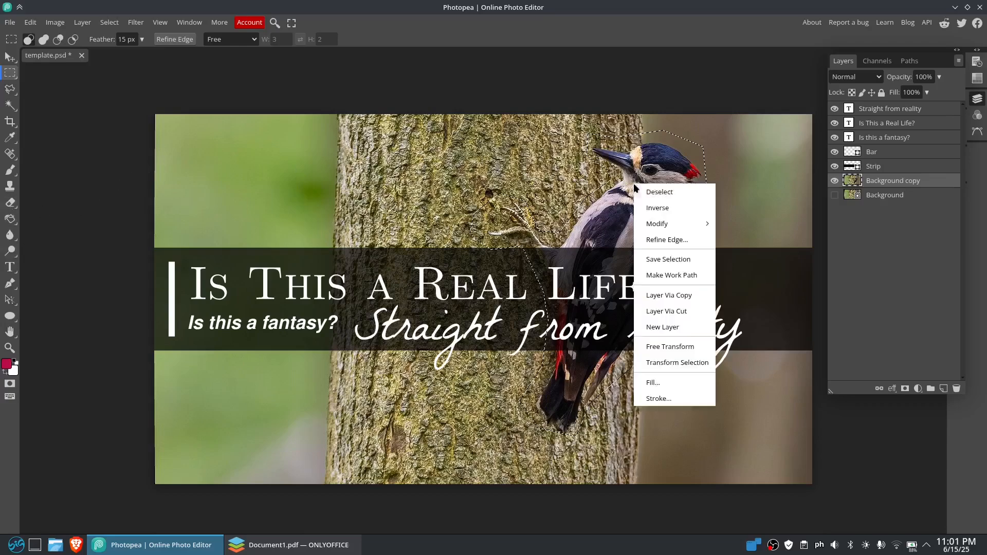
{"action": "left_click", "coordinate": [683, 206]}
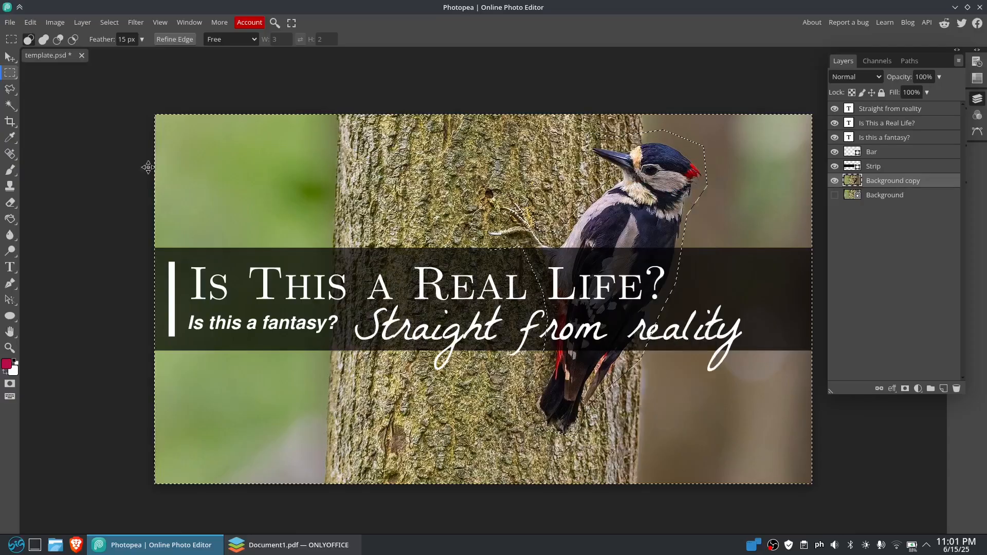
Apply a Gaussian Blur with a 1.2 px radius to the area around the woodpecker and clear the selection
{"action": "left_click", "coordinate": [82, 22]}
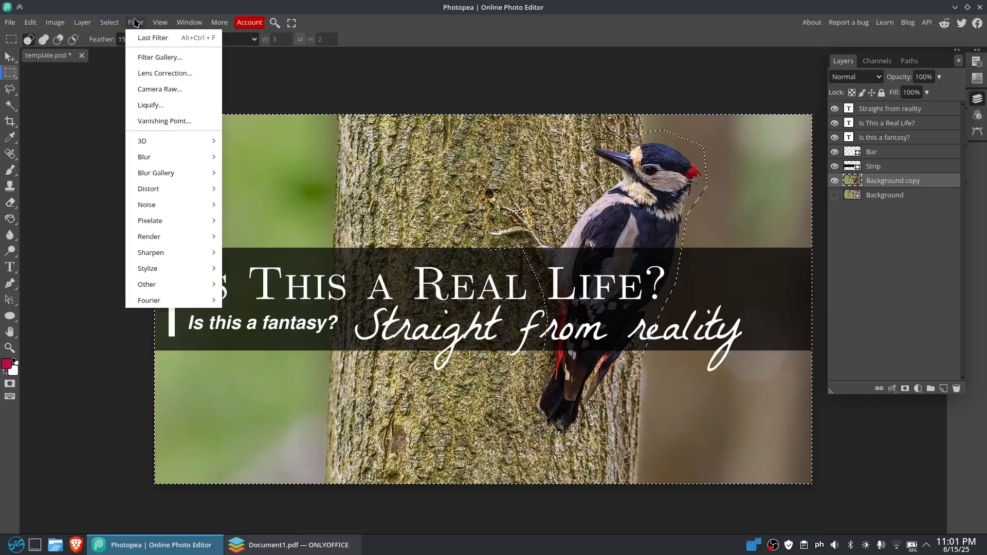
{"action": "mouse_move", "coordinate": [166, 156]}
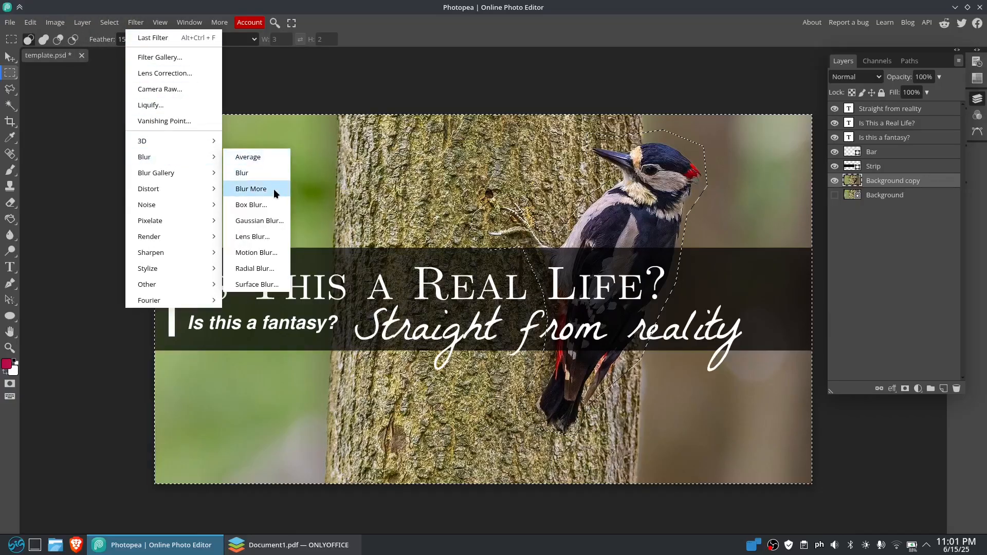
{"action": "left_click", "coordinate": [270, 220]}
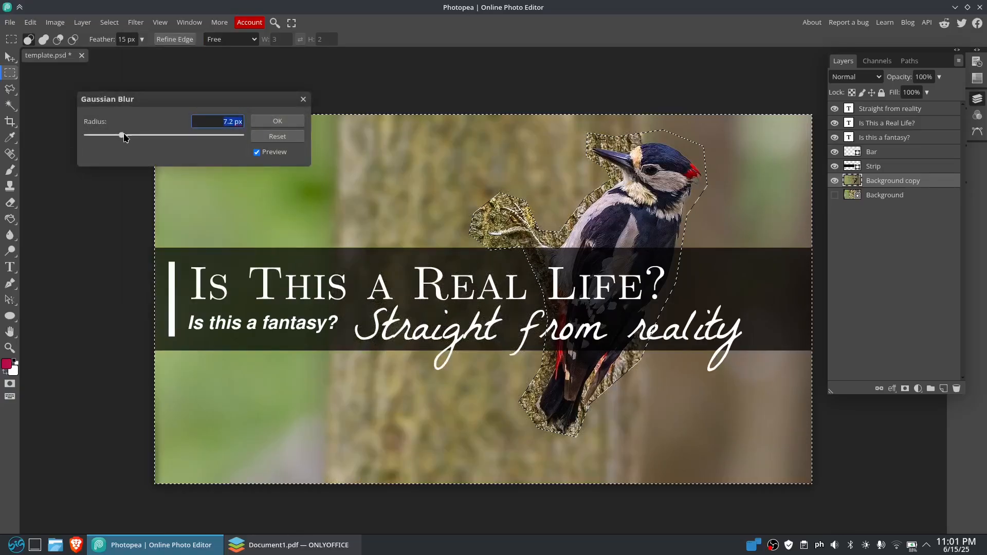
{"action": "left_click_drag", "start_coordinate": [124, 137], "coordinate": [105, 156]}
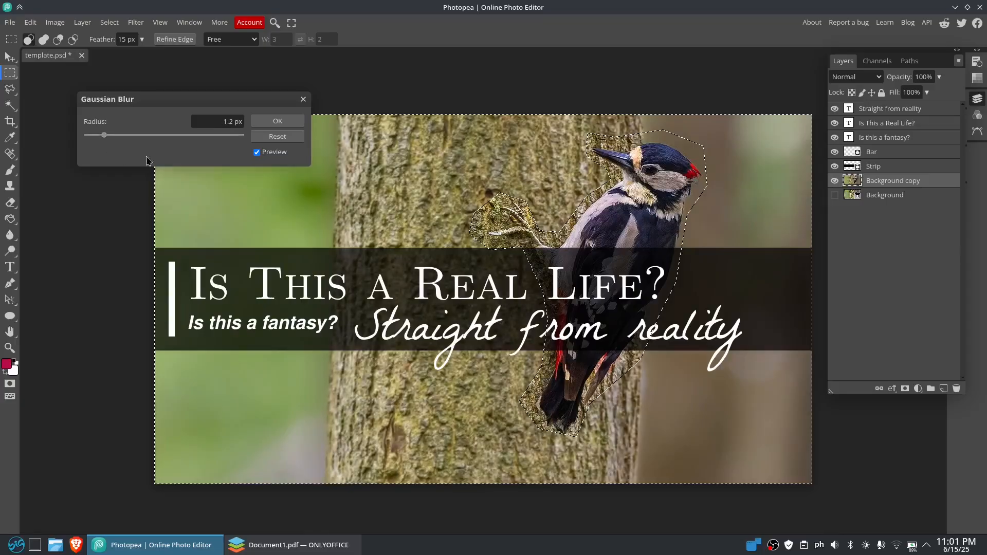
{"action": "left_click", "coordinate": [278, 121]}
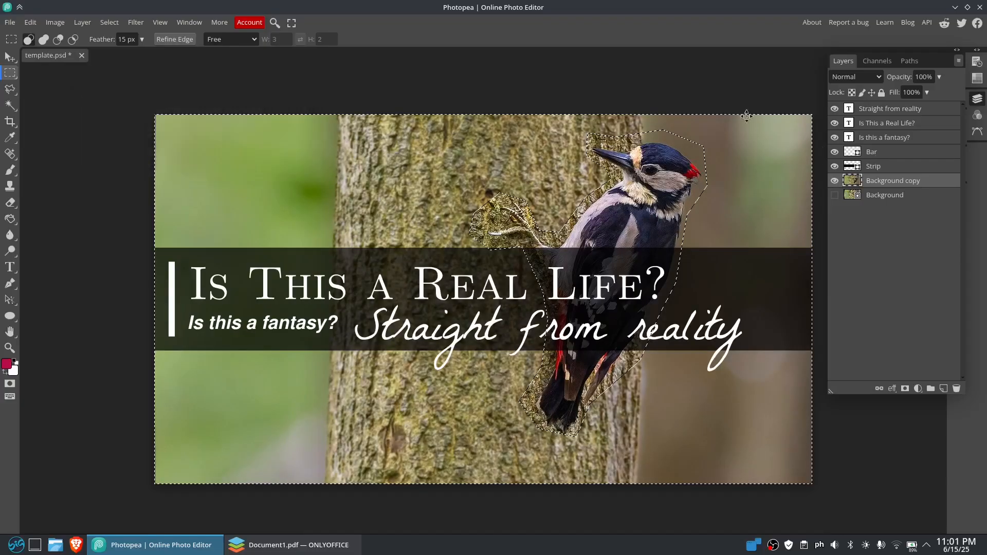
{"action": "key", "text": "ctrl+d"}
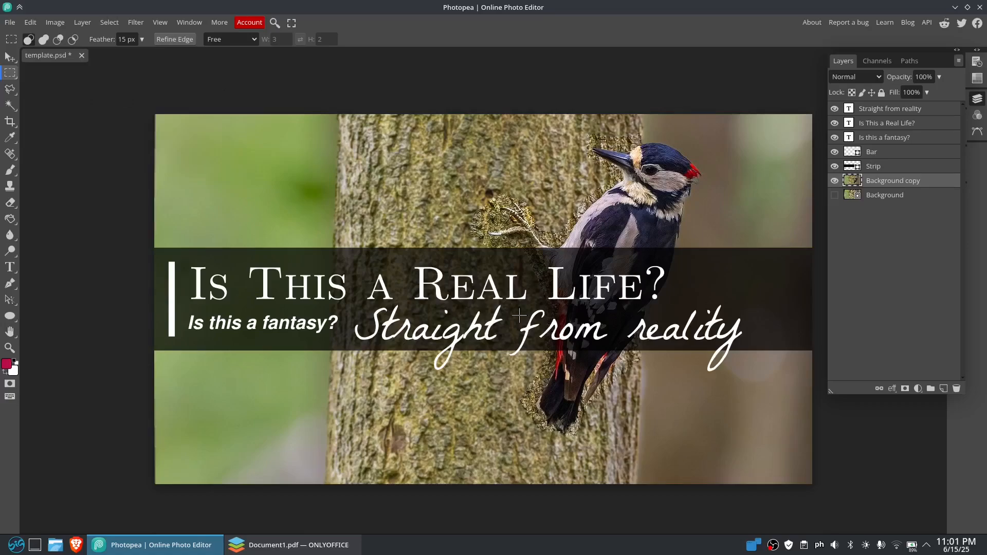
Soften the sharp bark edges around the woodpecker on Background copy using the Blur tool with an enlarged brush at 50% strength
{"action": "key", "text": "r"}
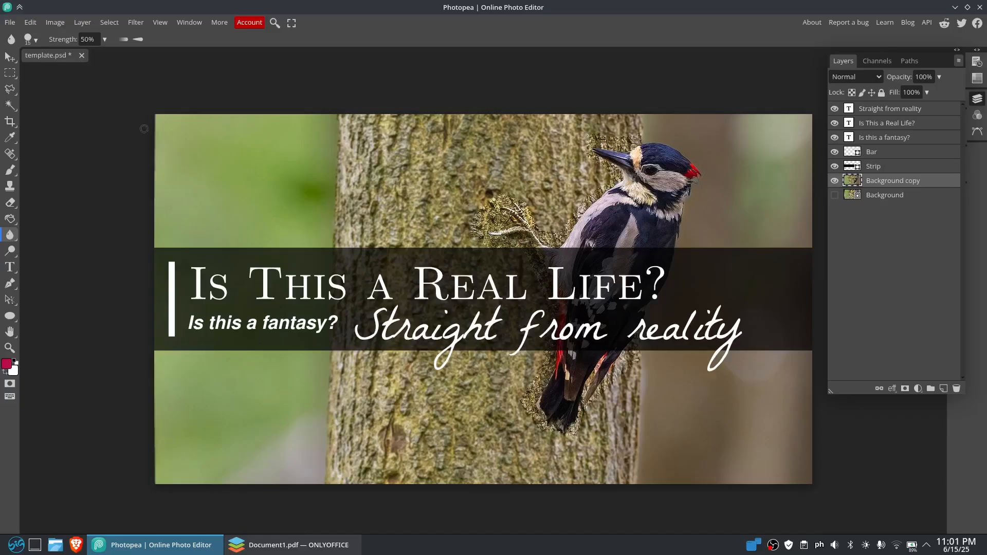
{"action": "left_click", "coordinate": [32, 40]}
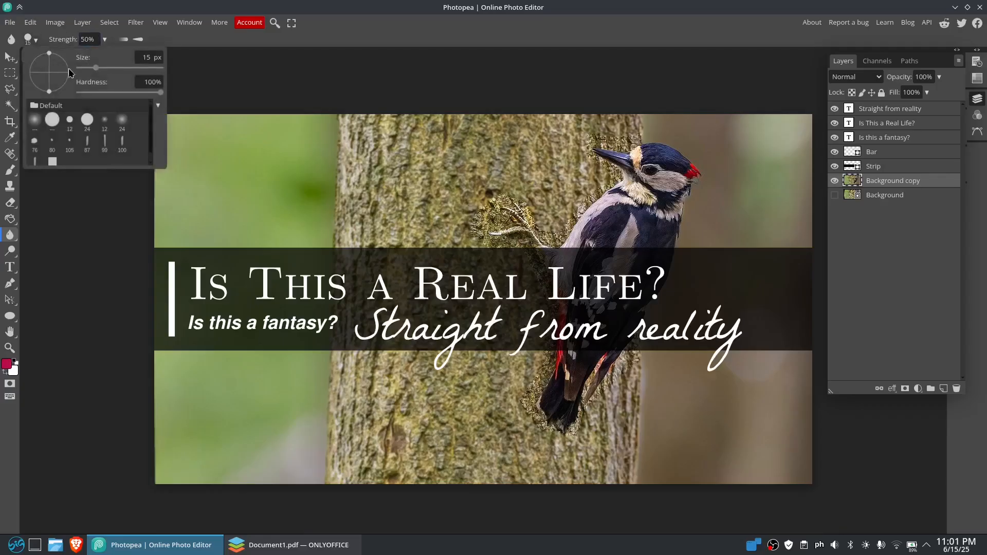
{"action": "left_click_drag", "start_coordinate": [98, 70], "coordinate": [110, 70]}
{"action": "left_click", "coordinate": [474, 204]}
{"action": "mouse_move", "coordinate": [474, 204]}
{"action": "left_mouse_down"}
{"action": "mouse_move", "coordinate": [454, 223]}
{"action": "mouse_move", "coordinate": [460, 241]}
{"action": "mouse_move", "coordinate": [513, 259]}
{"action": "mouse_move", "coordinate": [529, 283]}
{"action": "mouse_move", "coordinate": [518, 357]}
{"action": "mouse_move", "coordinate": [525, 369]}
{"action": "mouse_move", "coordinate": [532, 358]}
{"action": "mouse_move", "coordinate": [506, 412]}
{"action": "mouse_move", "coordinate": [521, 400]}
{"action": "mouse_move", "coordinate": [508, 411]}
{"action": "mouse_move", "coordinate": [533, 442]}
{"action": "mouse_move", "coordinate": [588, 460]}
{"action": "mouse_move", "coordinate": [590, 441]}
{"action": "mouse_move", "coordinate": [609, 432]}
{"action": "mouse_move", "coordinate": [632, 381]}
{"action": "left_mouse_up"}
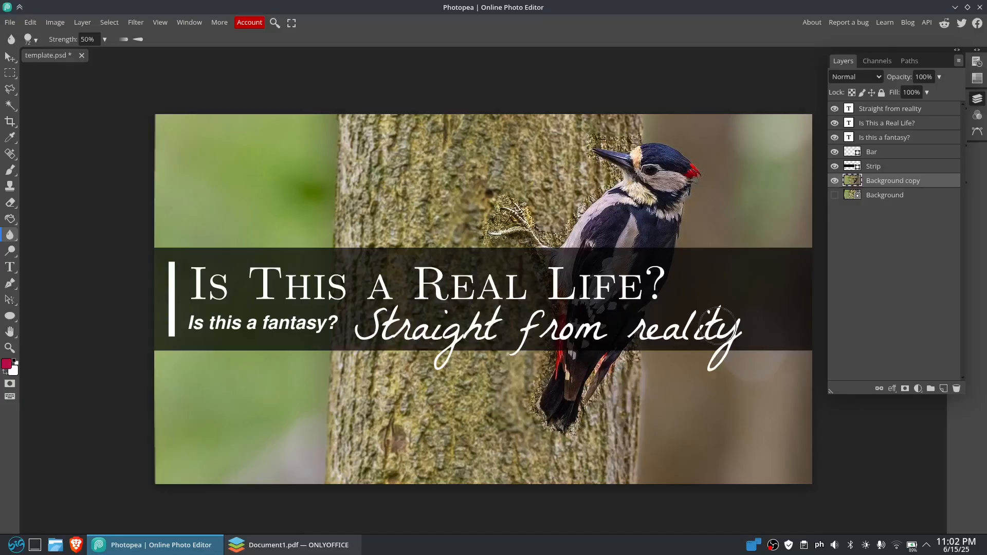
{"action": "mouse_move", "coordinate": [577, 109]}
{"action": "left_mouse_down"}
{"action": "mouse_move", "coordinate": [592, 111]}
{"action": "mouse_move", "coordinate": [590, 121]}
{"action": "mouse_move", "coordinate": [638, 126]}
{"action": "mouse_move", "coordinate": [592, 114]}
{"action": "mouse_move", "coordinate": [568, 134]}
{"action": "mouse_move", "coordinate": [566, 169]}
{"action": "mouse_move", "coordinate": [592, 153]}
{"action": "mouse_move", "coordinate": [599, 175]}
{"action": "mouse_move", "coordinate": [551, 215]}
{"action": "left_mouse_up"}
Add a new layer above Background copy and fill it with a linear crimson-to-white gradient running from the image's lower-left to its upper-right
{"action": "left_click", "coordinate": [11, 74]}
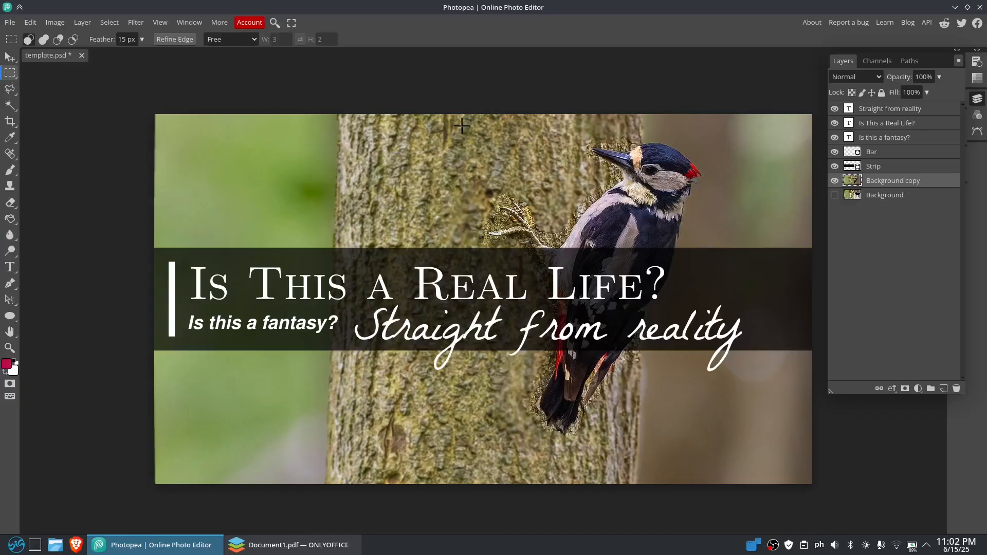
{"action": "left_click", "coordinate": [944, 389]}
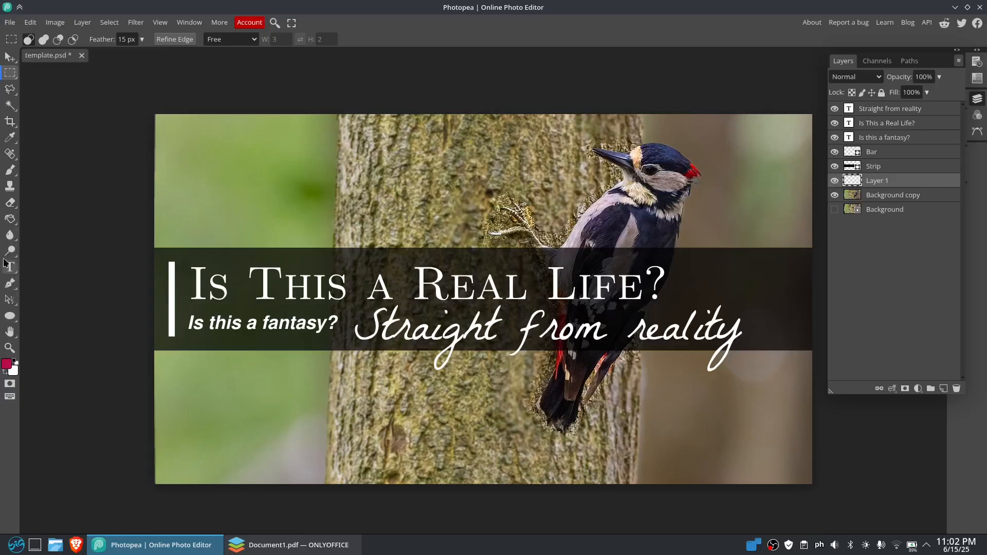
{"action": "left_click", "coordinate": [15, 221]}
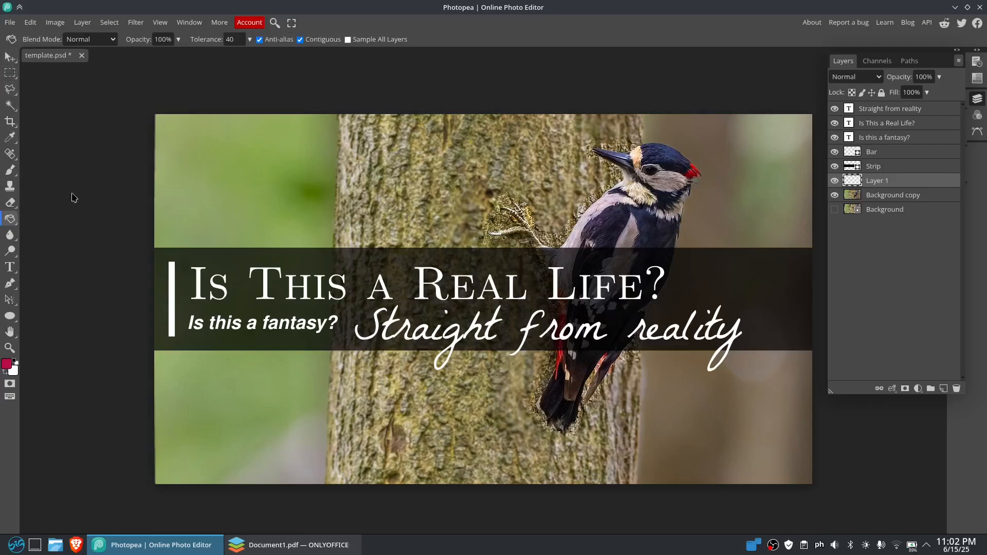
{"action": "right_click", "coordinate": [11, 223]}
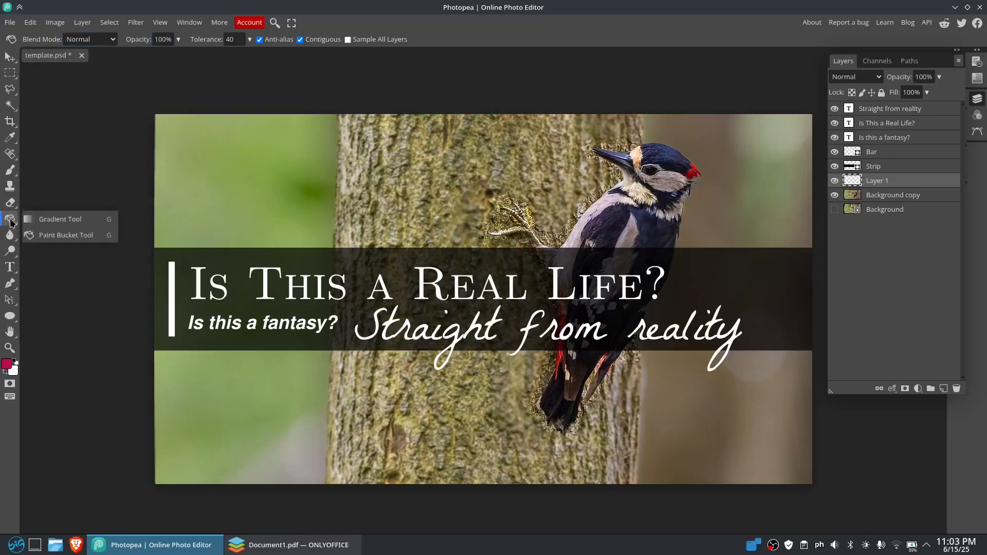
{"action": "left_click", "coordinate": [56, 240]}
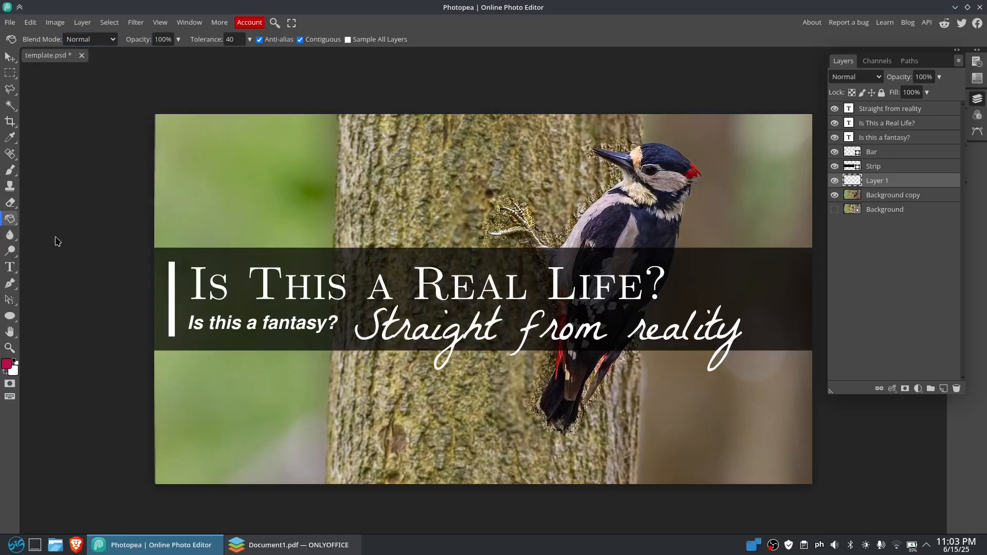
{"action": "right_click", "coordinate": [15, 225]}
{"action": "left_click", "coordinate": [52, 227]}
{"action": "right_click", "coordinate": [16, 224]}
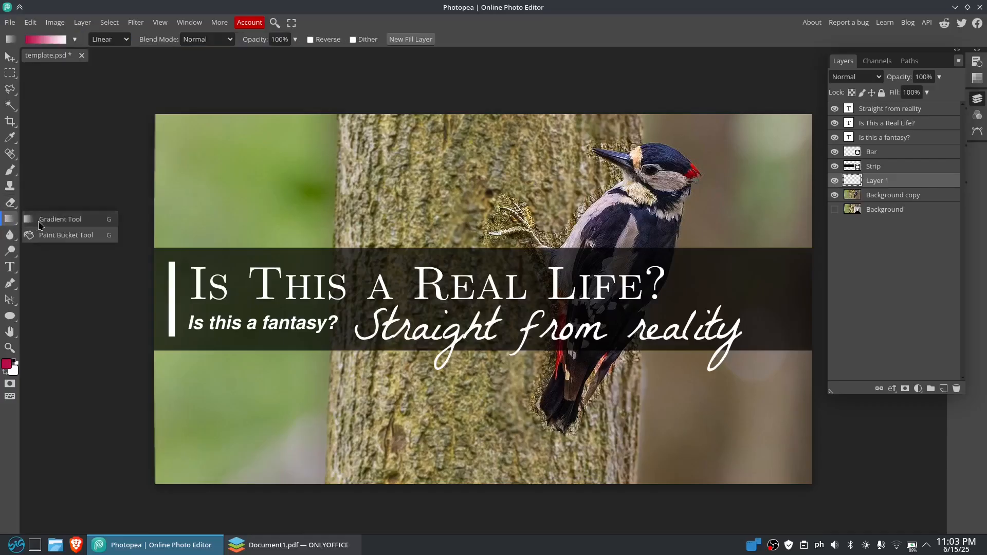
{"action": "left_click", "coordinate": [50, 226]}
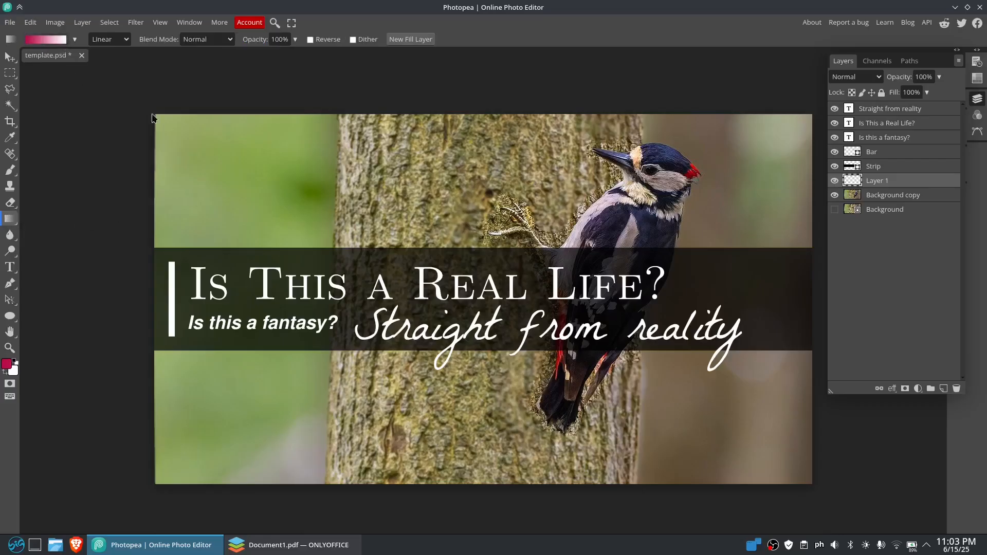
{"action": "left_click_drag", "start_coordinate": [166, 451], "coordinate": [711, 177]}
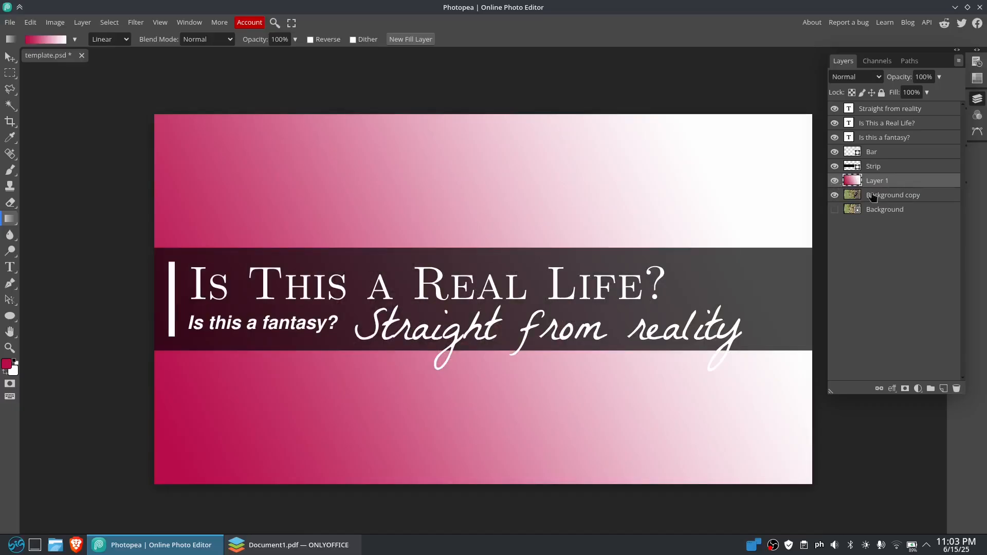
Duplicate the Background copy layer and arrange the gradient layer between the two copies
{"action": "left_click_drag", "start_coordinate": [900, 195], "coordinate": [910, 173]}
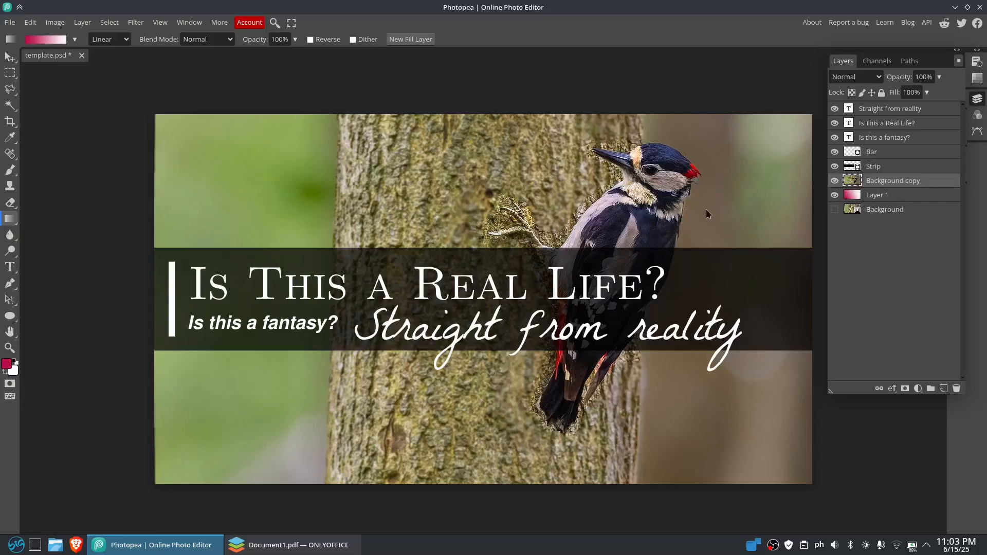
{"action": "right_click", "coordinate": [882, 183]}
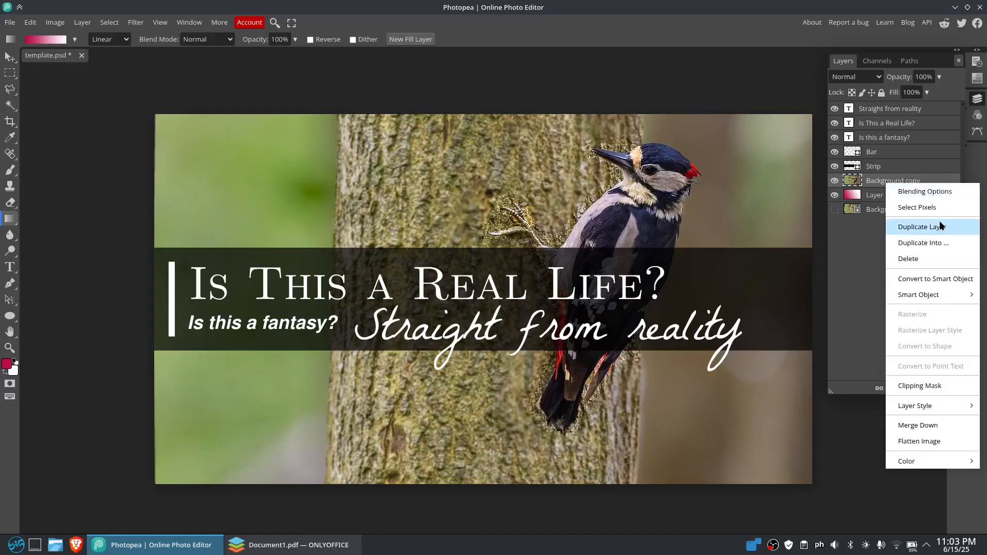
{"action": "left_click", "coordinate": [955, 232]}
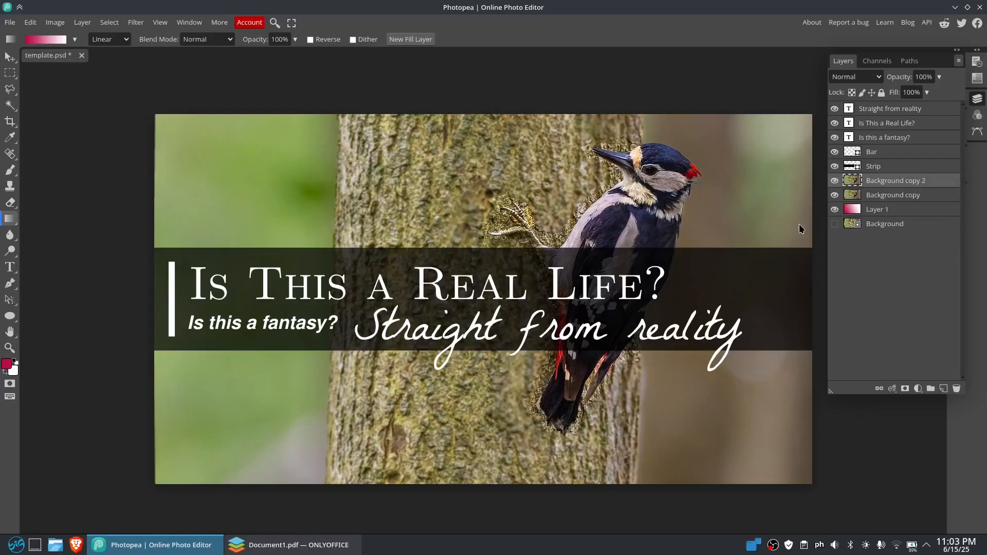
{"action": "mouse_move", "coordinate": [898, 202]}
{"action": "left_mouse_down"}
{"action": "mouse_move", "coordinate": [898, 223]}
{"action": "mouse_move", "coordinate": [908, 222]}
{"action": "mouse_move", "coordinate": [906, 185]}
{"action": "left_mouse_up"}
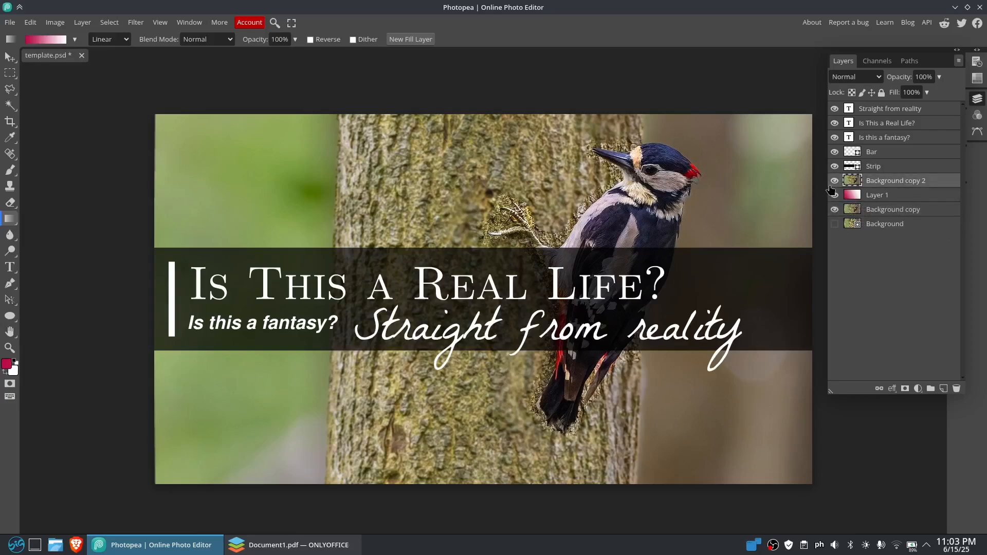
Outline the woodpecker and its branch on the Background copy 2 layer with a Polygonal Lasso selection
{"action": "left_click", "coordinate": [9, 91]}
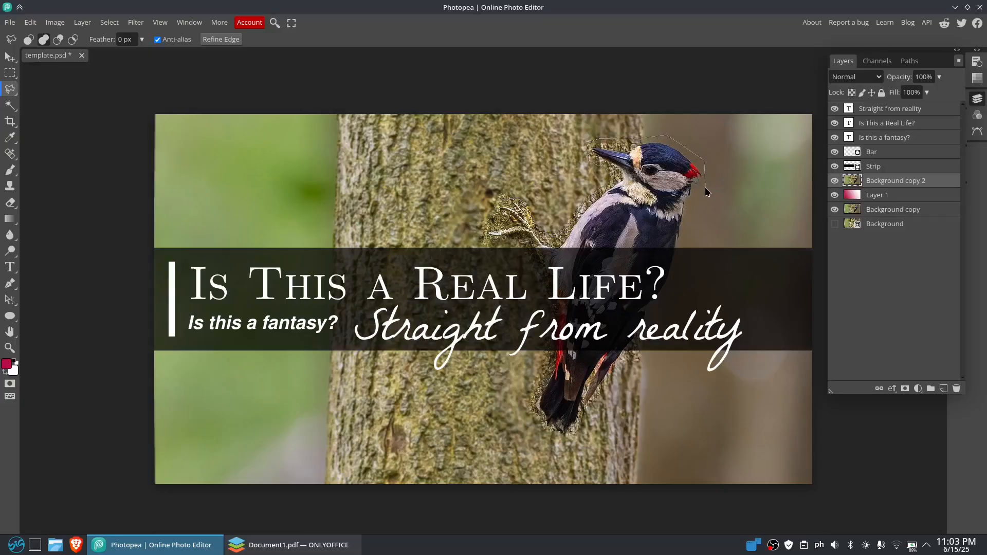
{"action": "left_click", "coordinate": [695, 198]}
{"action": "left_click", "coordinate": [670, 305]}
{"action": "left_click", "coordinate": [545, 284]}
{"action": "left_click", "coordinate": [527, 246]}
{"action": "left_click", "coordinate": [492, 202]}
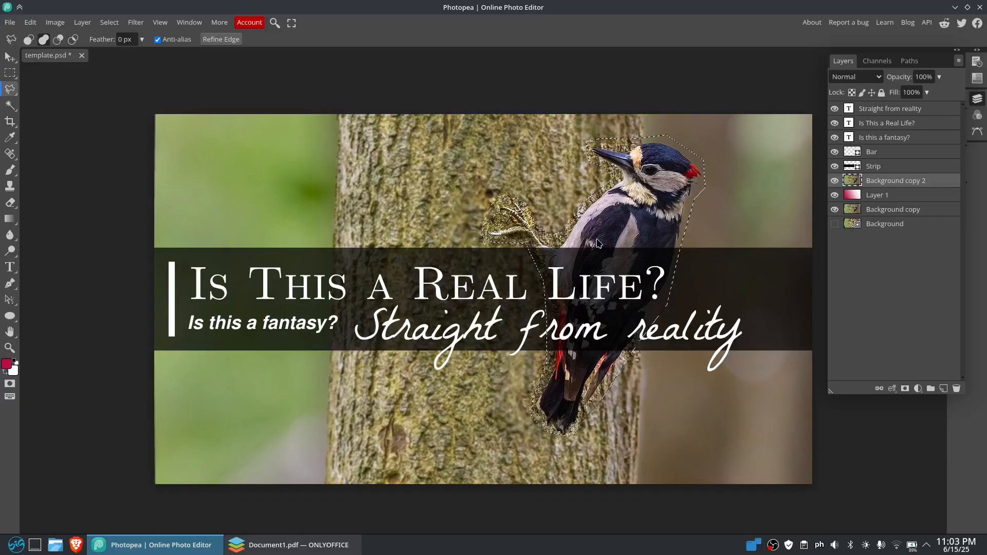
Invert the selection and delete the surroundings of the woodpecker from the Background copy 2 layer
{"action": "right_click", "coordinate": [619, 181]}
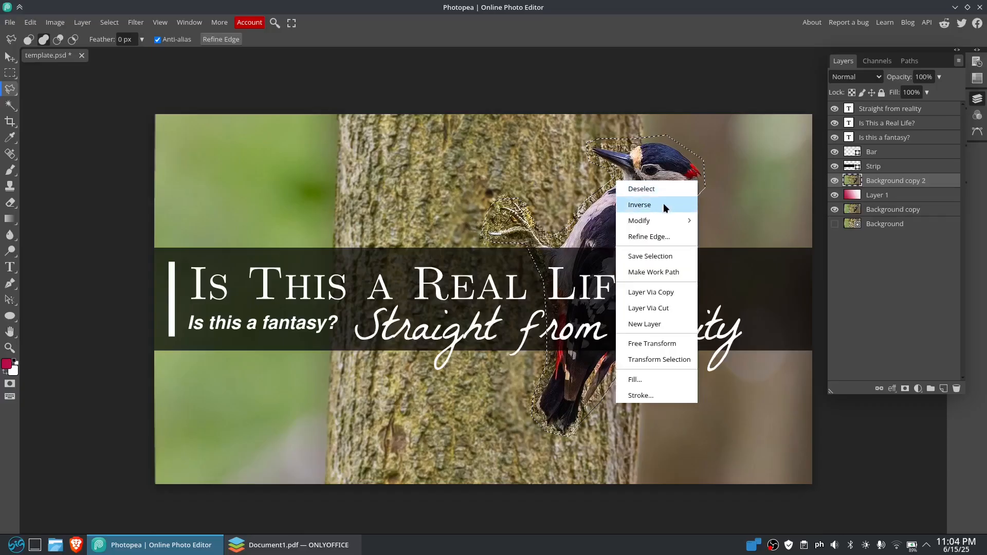
{"action": "left_click", "coordinate": [647, 205]}
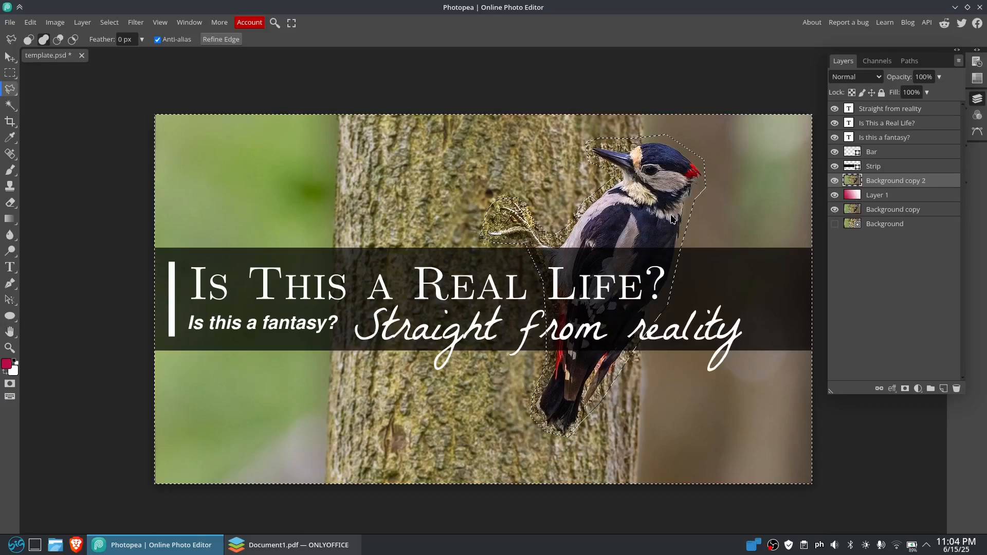
{"action": "key", "text": "Delete"}
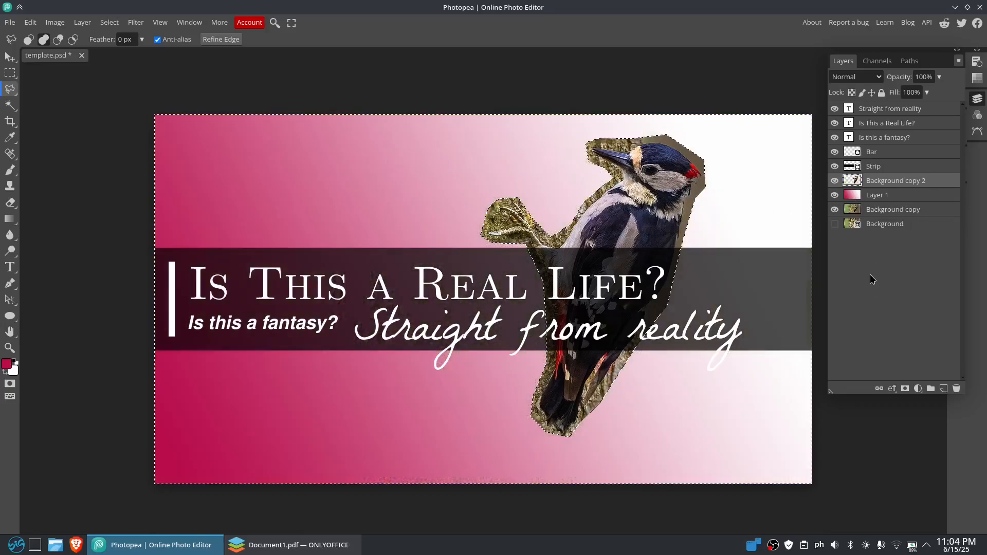
Try to feather the woodpecker selection by 20 px, inverting the selection before and after changing the lasso's feather value
{"action": "right_click", "coordinate": [400, 169]}
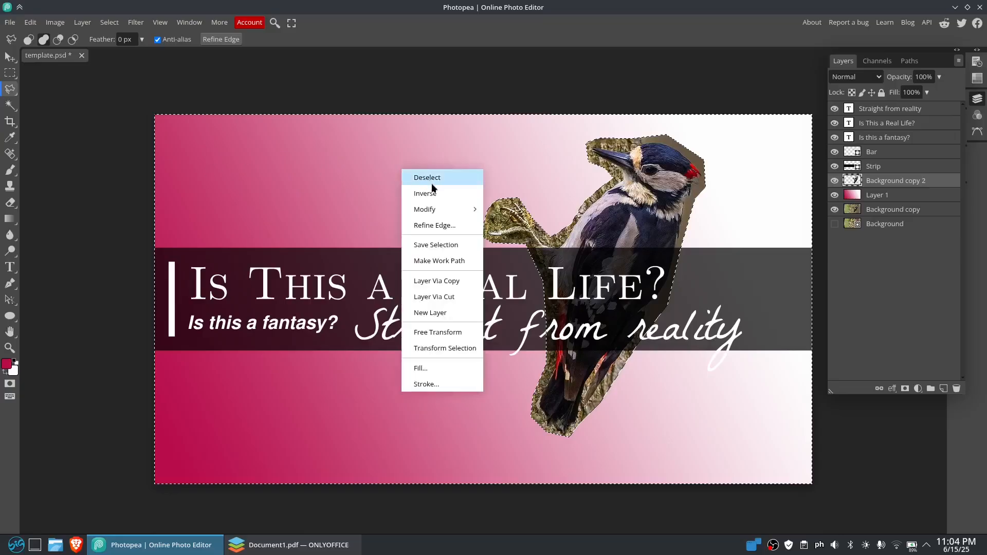
{"action": "left_click", "coordinate": [430, 192]}
{"action": "right_click", "coordinate": [649, 181]}
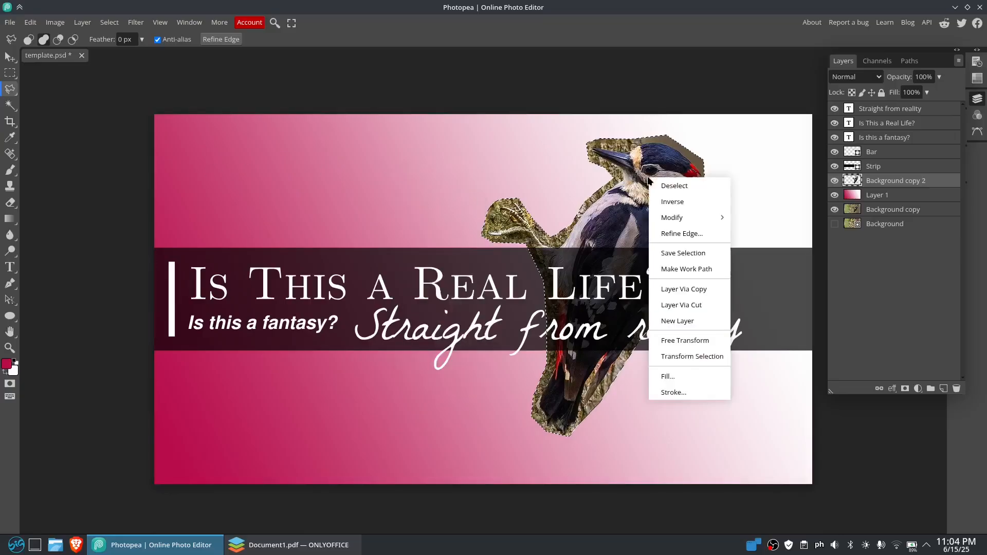
{"action": "left_click", "coordinate": [120, 39]}
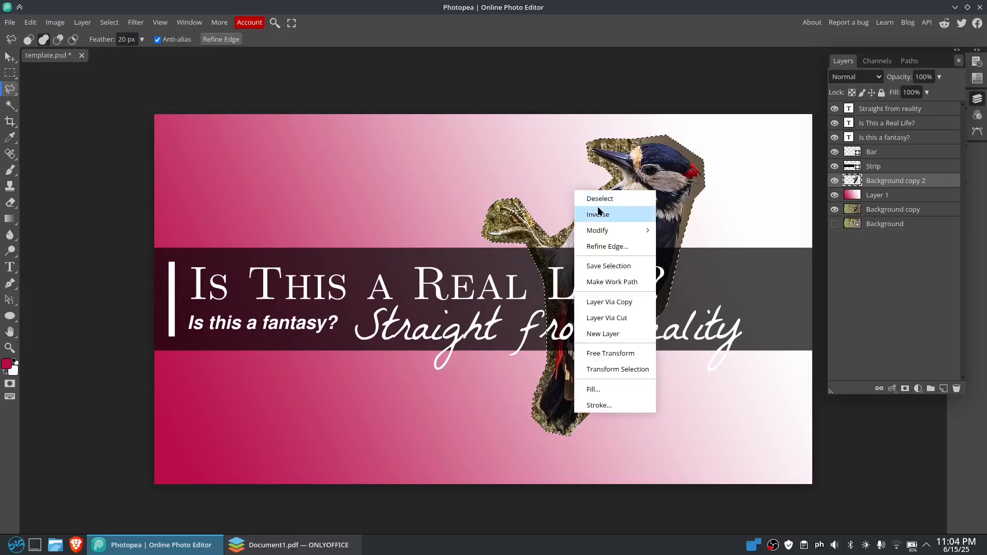
{"action": "left_click", "coordinate": [599, 216]}
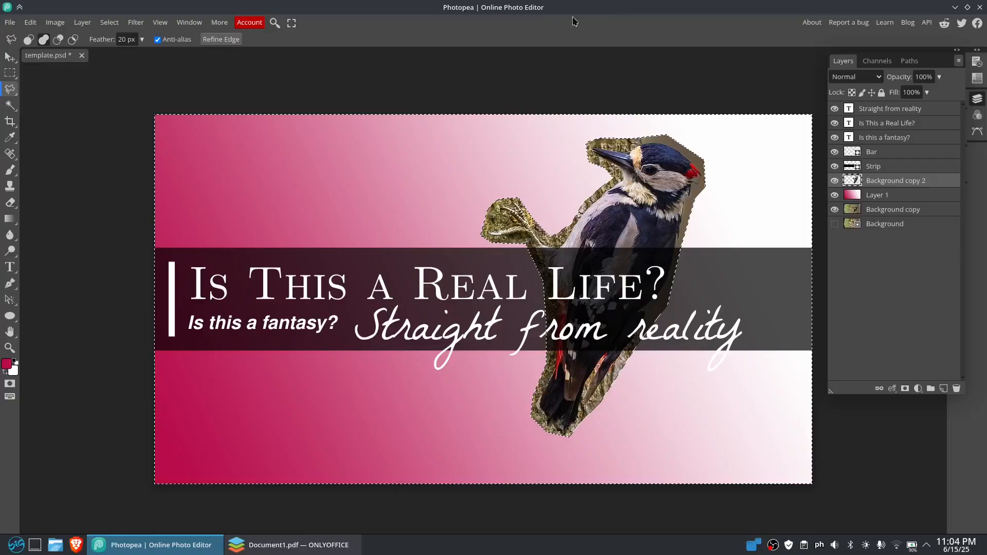
Discard the stray lasso outline above the canvas and clear the selection with the Rectangular Marquee tool
{"action": "right_click", "coordinate": [558, 178]}
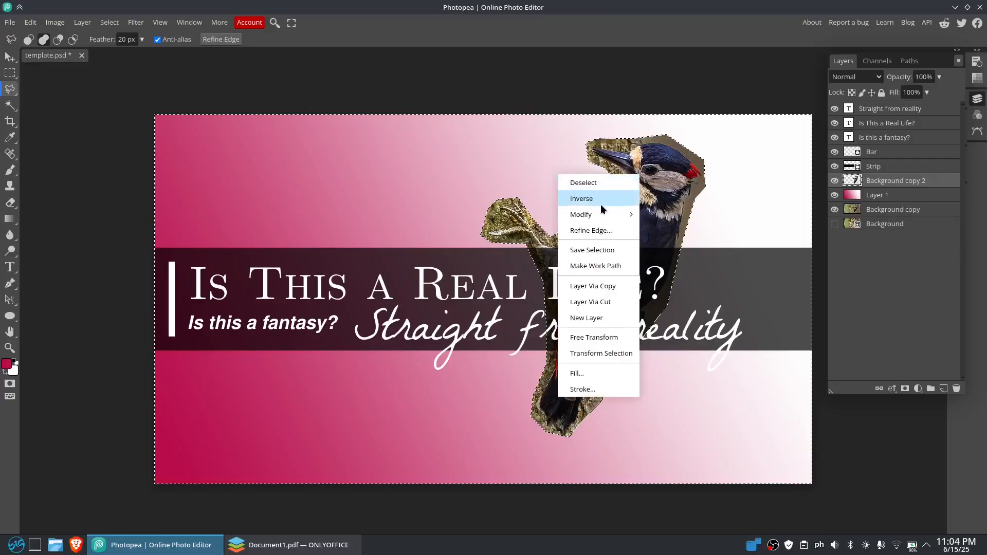
{"action": "mouse_move", "coordinate": [611, 215]}
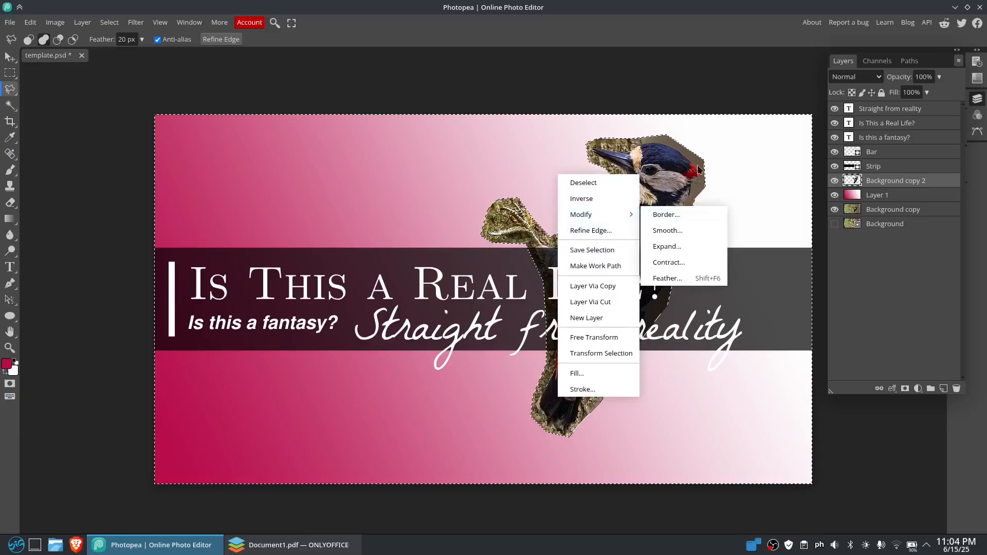
{"action": "left_click", "coordinate": [687, 71]}
{"action": "left_click", "coordinate": [662, 77]}
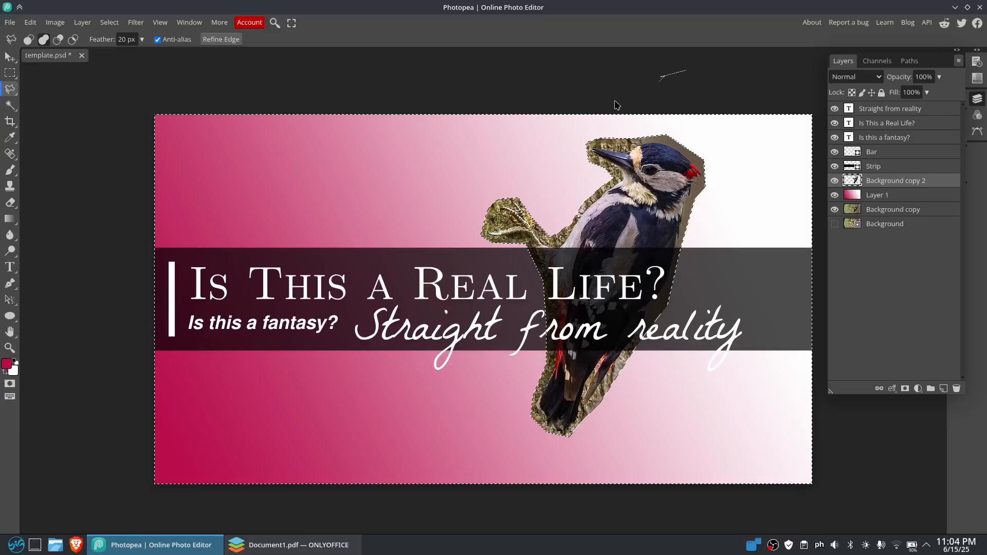
{"action": "key", "text": "Escape"}
{"action": "left_click", "coordinate": [11, 76]}
{"action": "left_click", "coordinate": [614, 203]}
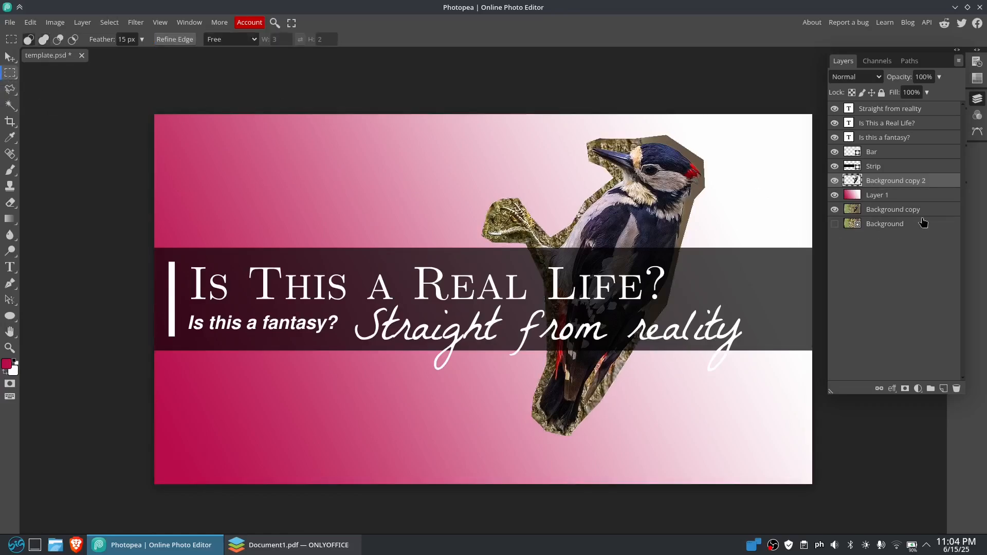
Move the Background copy layer directly above the gradient layer, Layer 1, keeping it below Background copy 2
{"action": "left_click", "coordinate": [887, 211]}
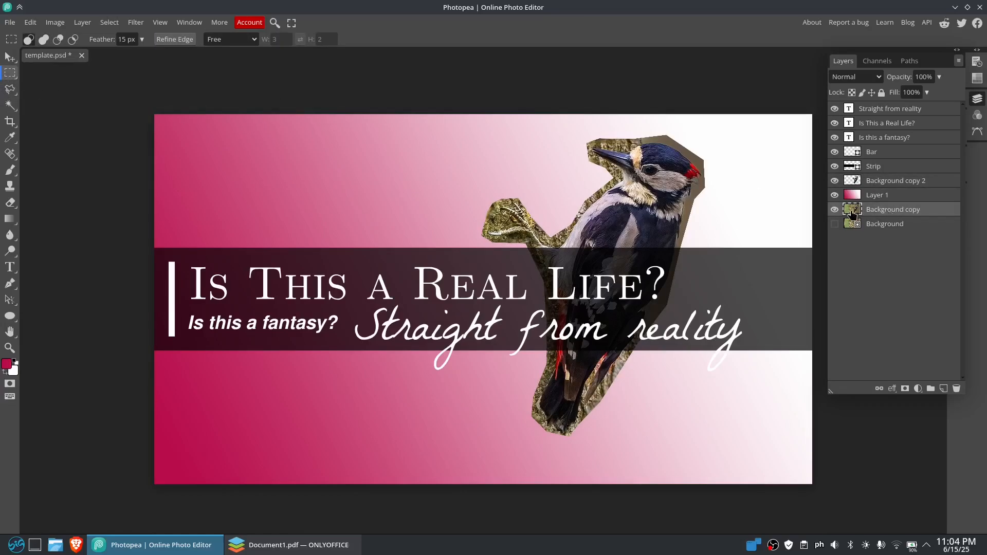
{"action": "left_click_drag", "start_coordinate": [887, 212], "coordinate": [892, 196]}
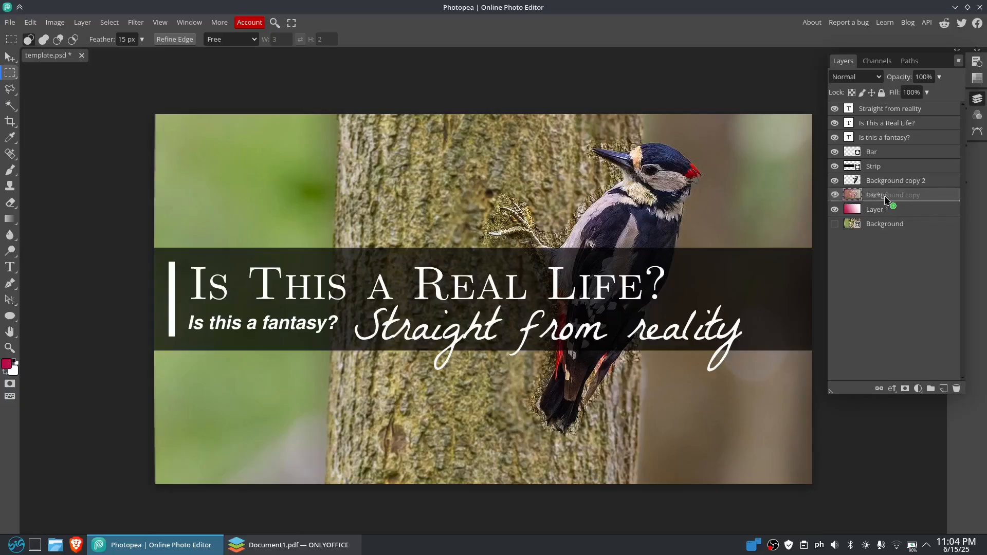
{"action": "left_click", "coordinate": [884, 211]}
{"action": "left_click", "coordinate": [887, 199]}
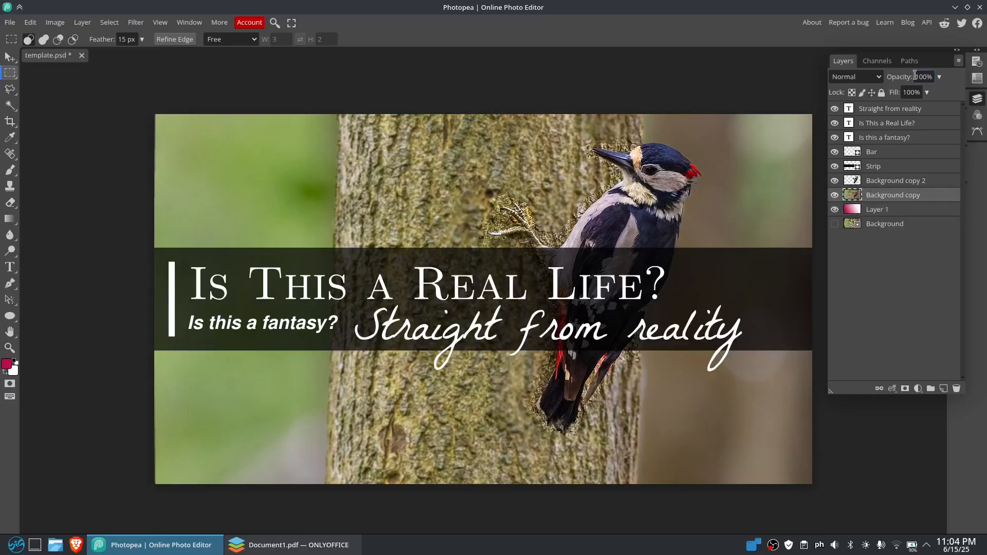
Reduce the Background copy layer's opacity to 28% and hide the layer list
{"action": "left_click", "coordinate": [939, 77]}
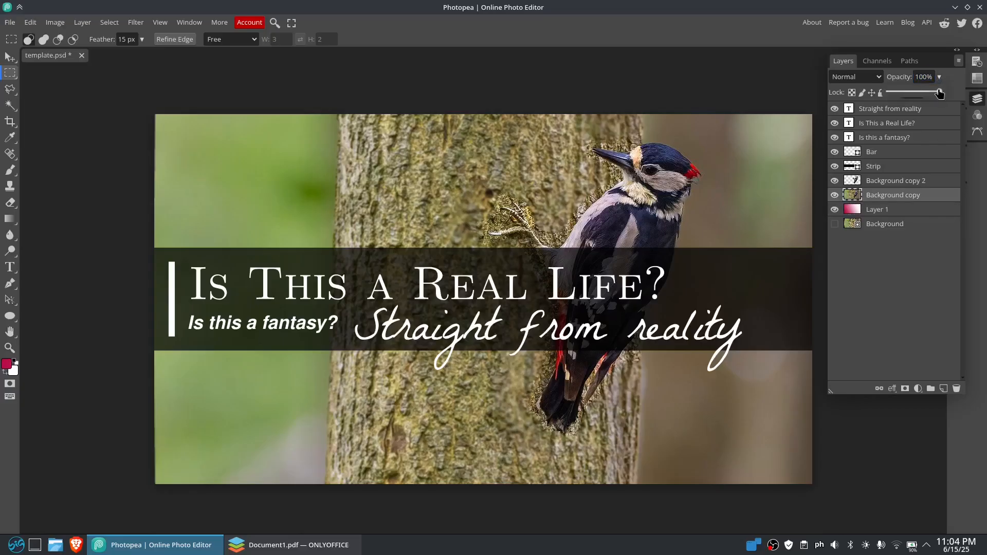
{"action": "left_click_drag", "start_coordinate": [941, 91], "coordinate": [904, 93]}
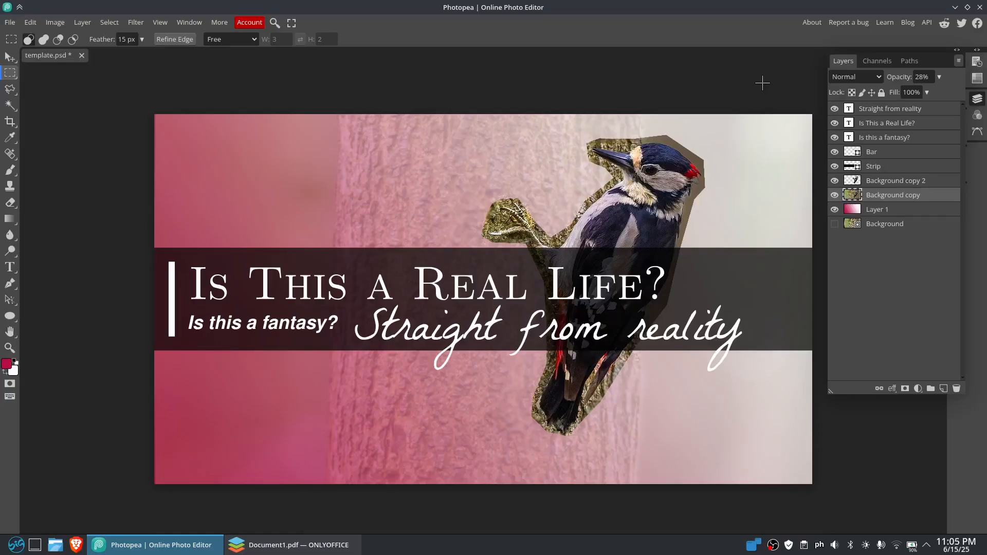
{"action": "left_click", "coordinate": [977, 62]}
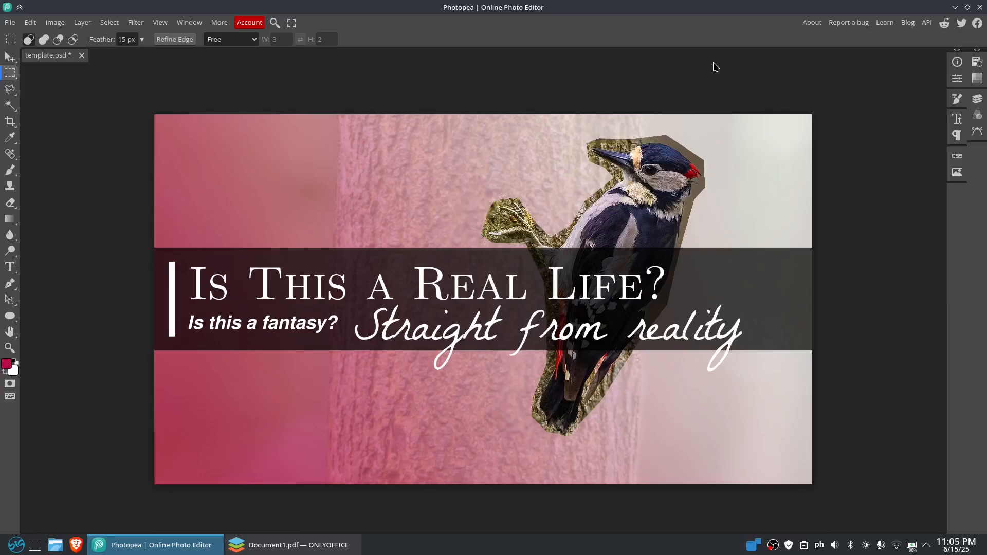
Switch to ONLYOFFICE, show its start page with the options for creating new files, and minimize it
{"action": "left_click", "coordinate": [288, 544]}
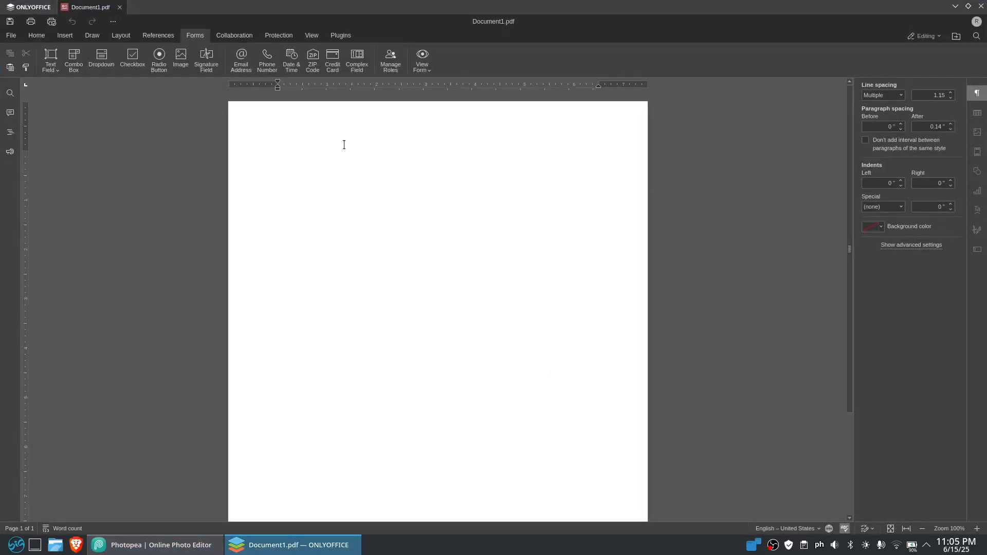
{"action": "left_click", "coordinate": [28, 8]}
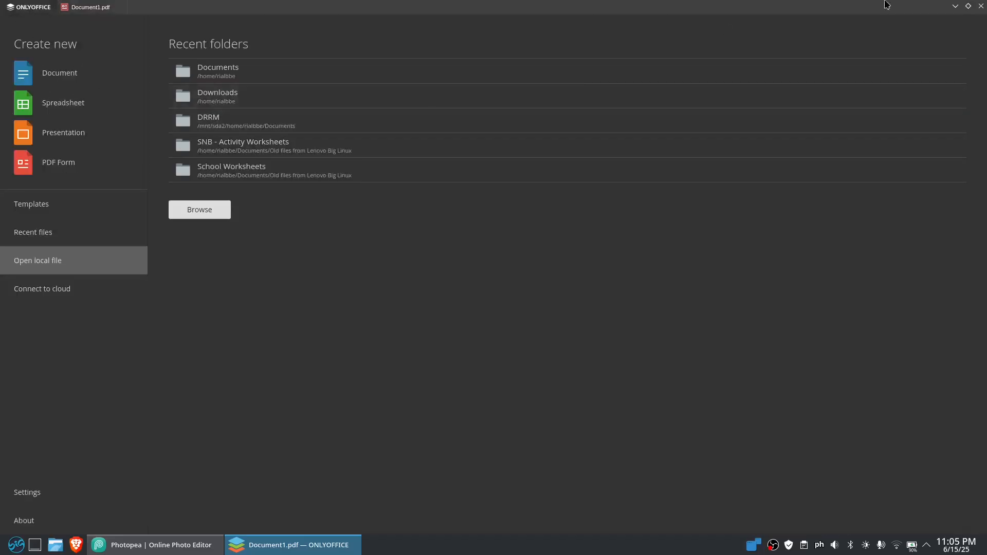
{"action": "left_click", "coordinate": [955, 6]}
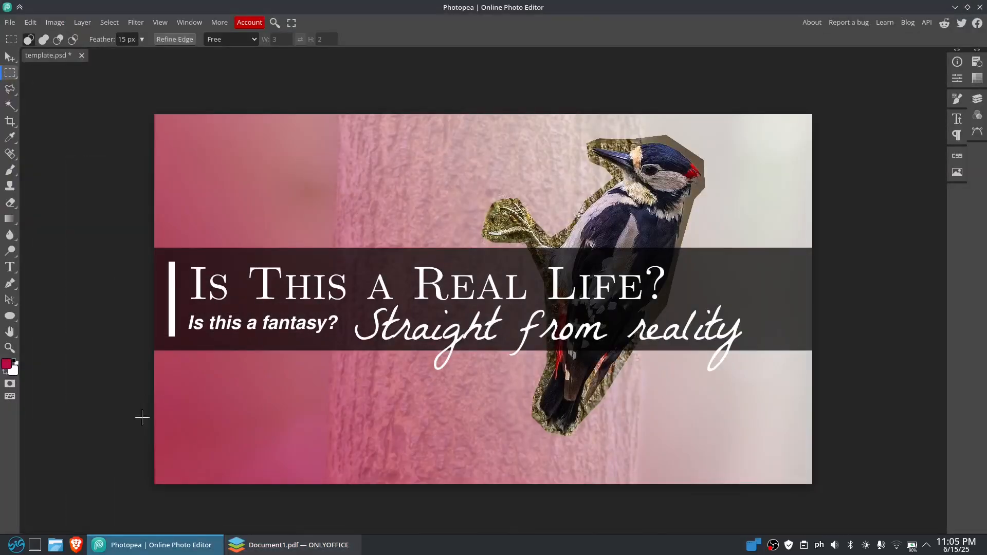
Show the desktop, launch Canva from the application launcher to show its home page, and minimize it
{"action": "left_click", "coordinate": [35, 545]}
{"action": "left_click", "coordinate": [19, 546]}
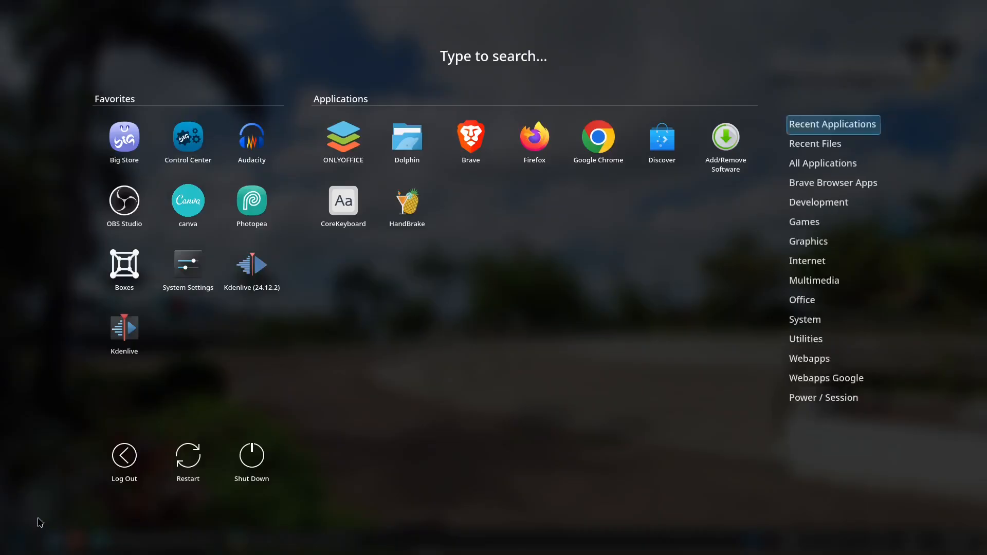
{"action": "left_click", "coordinate": [188, 202]}
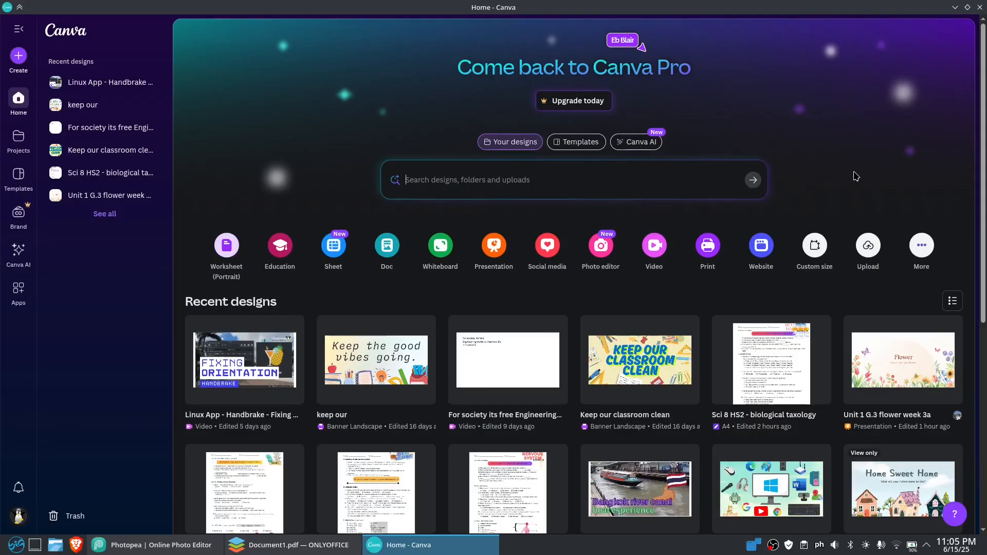
{"action": "left_click", "coordinate": [955, 7]}
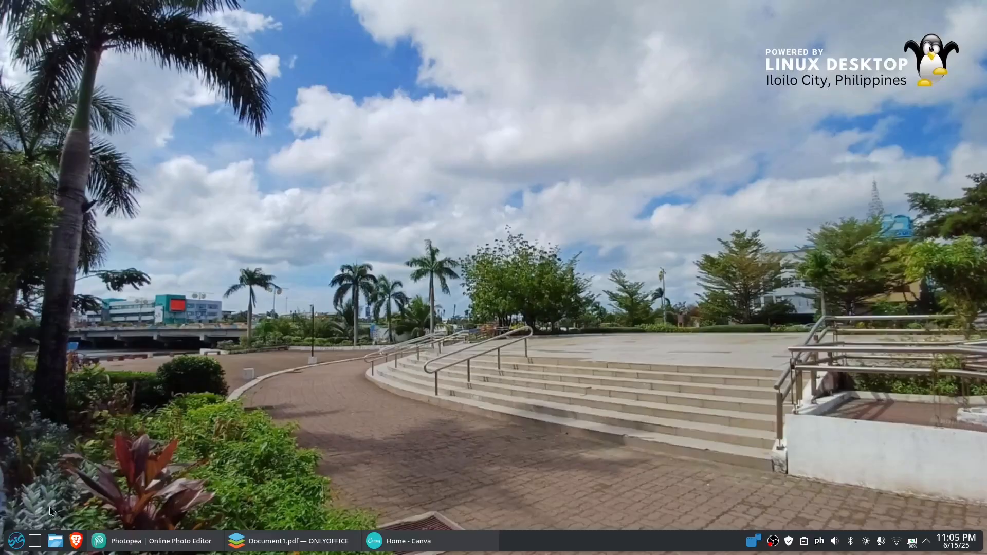
Open Big Store and search its catalogue for onlyoffice
{"action": "left_click", "coordinate": [16, 545]}
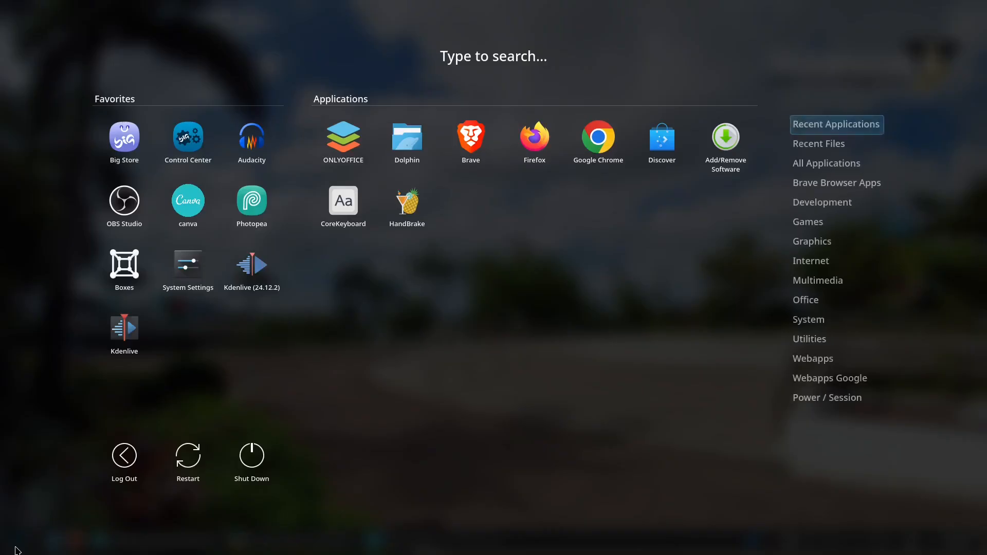
{"action": "left_click", "coordinate": [126, 149]}
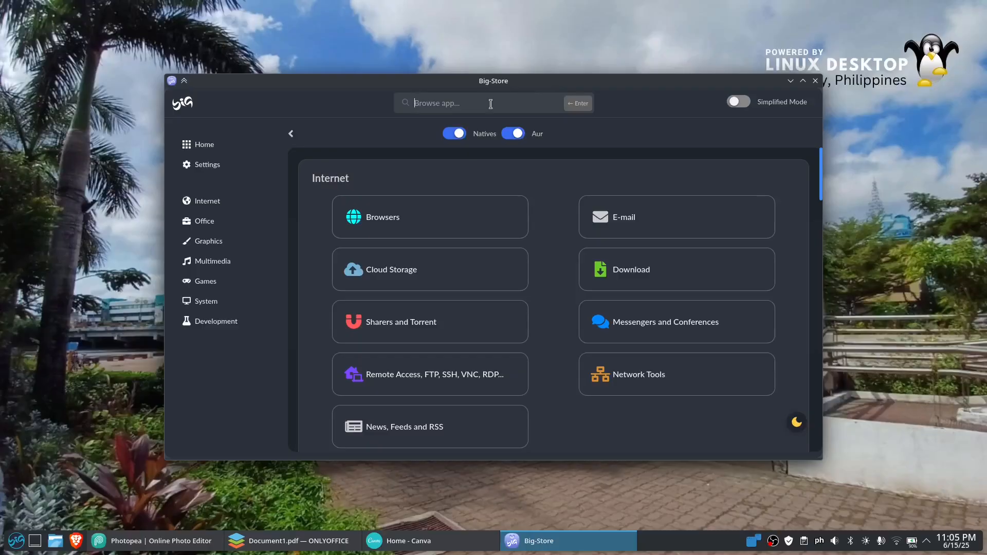
{"action": "left_click", "coordinate": [491, 104]}
{"action": "type", "text": "only"}
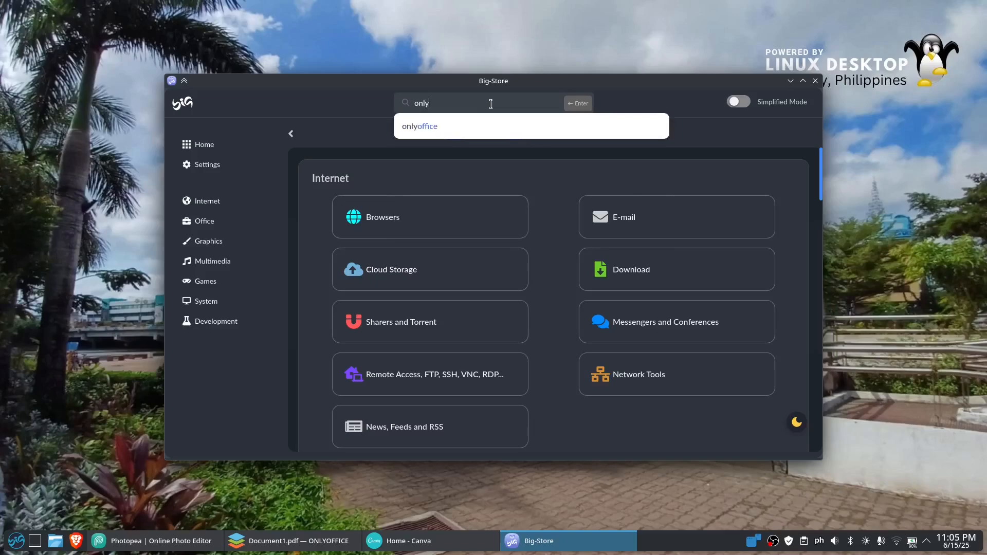
{"action": "left_click", "coordinate": [481, 127]}
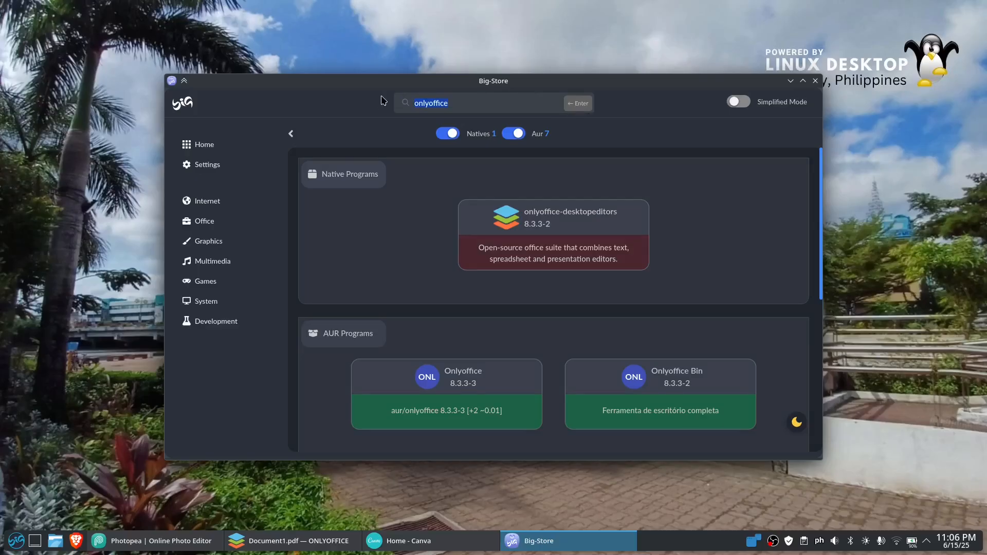
Search Big Store for photopea and minimize the store
{"action": "type", "text": "photopea"}
{"action": "key", "text": "Return"}
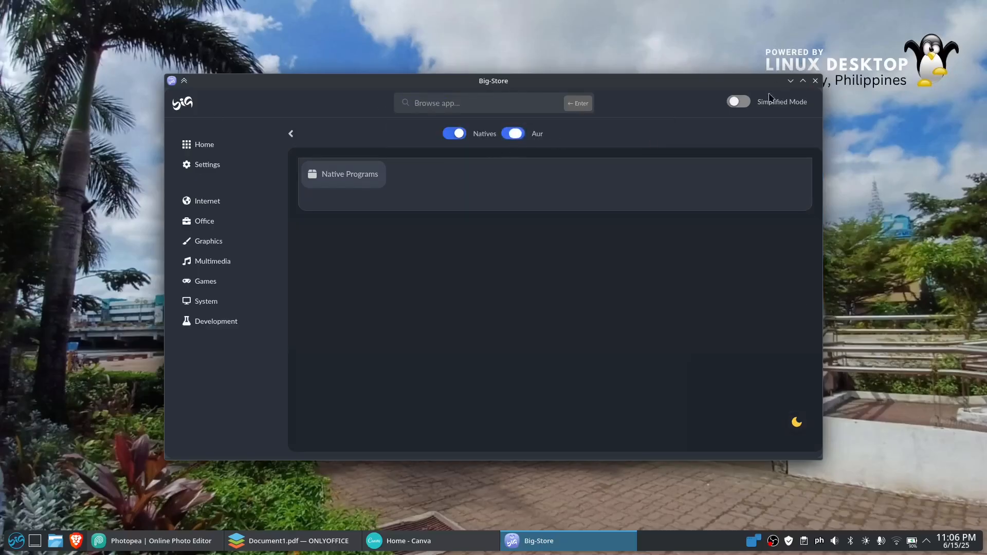
{"action": "left_click", "coordinate": [791, 81]}
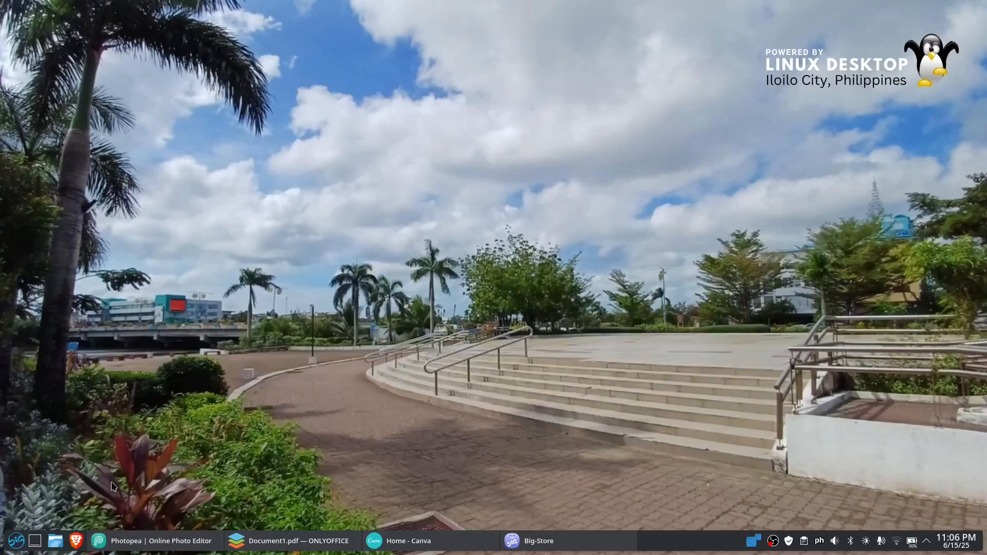
Open the Brave browser and go to photopea.com
{"action": "left_click", "coordinate": [76, 541]}
{"action": "type", "text": "photopea.com"}
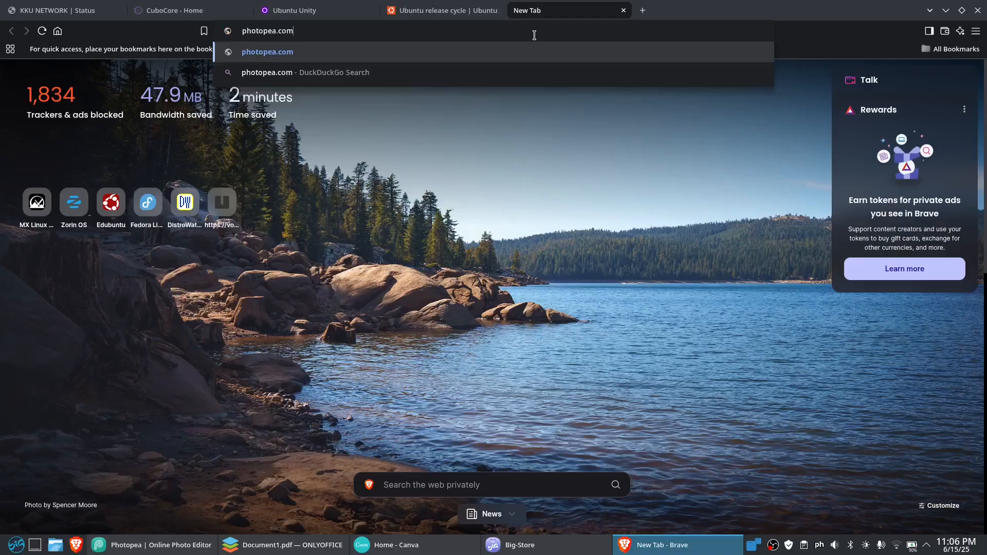
{"action": "key", "text": "Return"}
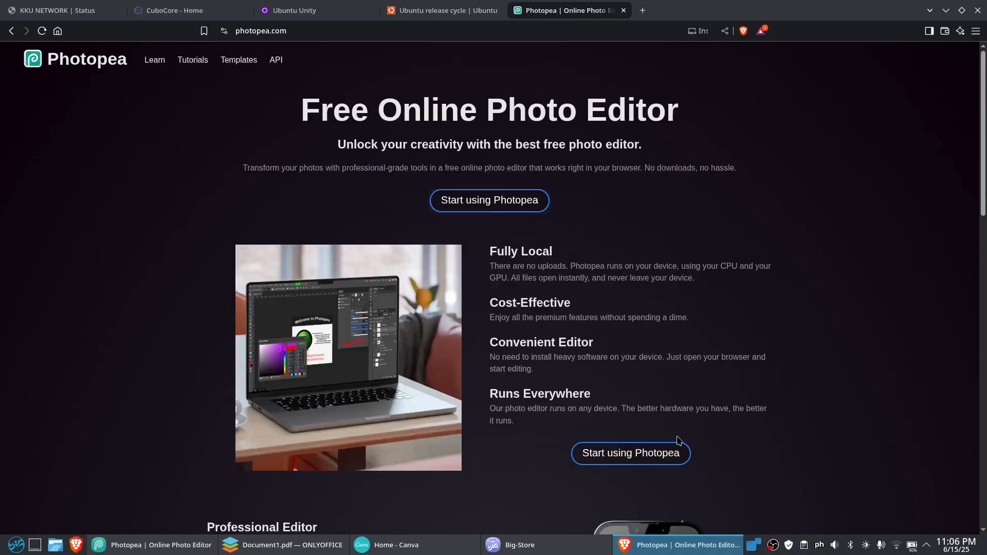
Start the Photopea editor from its website and look for the Install Photopea option
{"action": "scroll", "coordinate": [673, 452], "scroll_direction": "down", "scroll_amount": 3}
{"action": "scroll", "coordinate": [766, 335], "scroll_direction": "up", "scroll_amount": 3}
{"action": "left_click", "coordinate": [481, 202]}
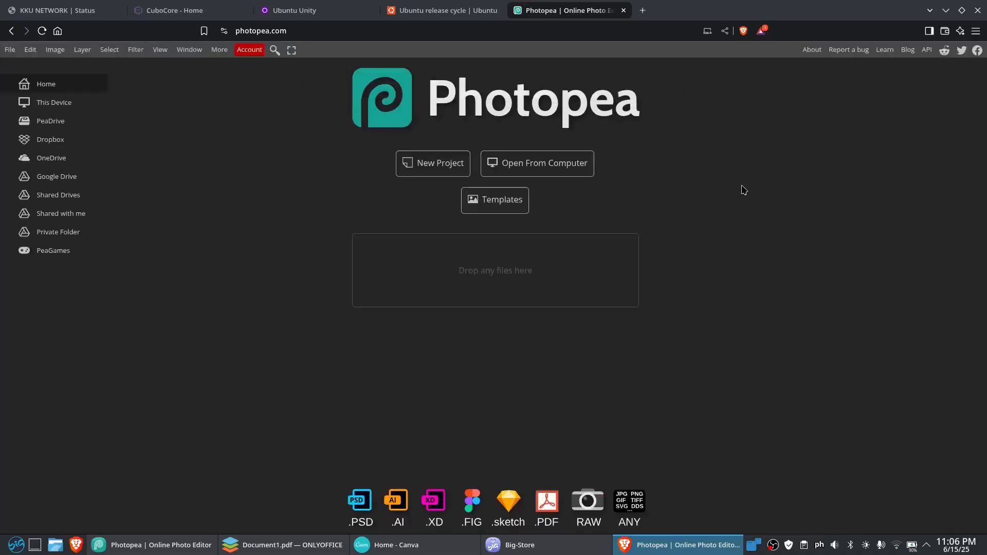
{"action": "left_click", "coordinate": [225, 49]}
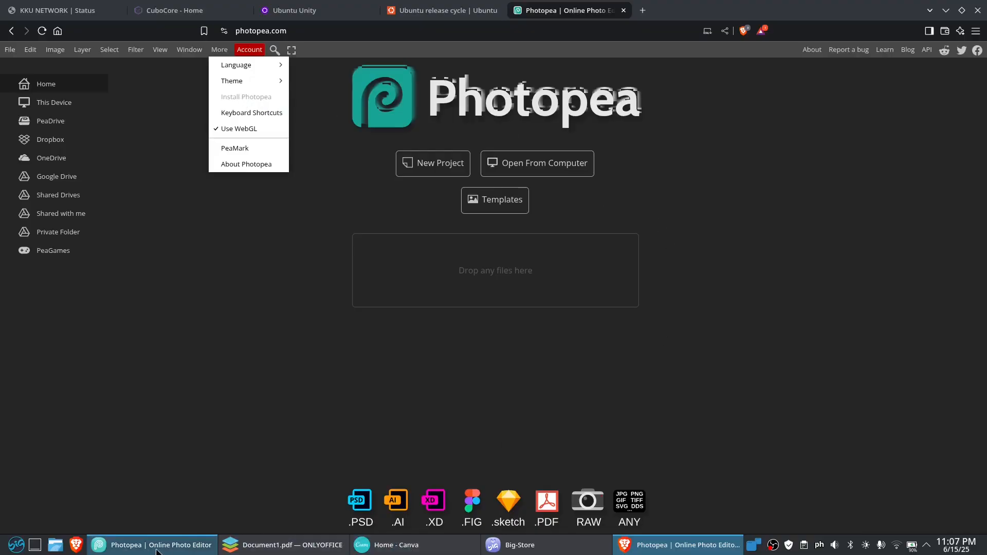
{"action": "mouse_move", "coordinate": [144, 543]}
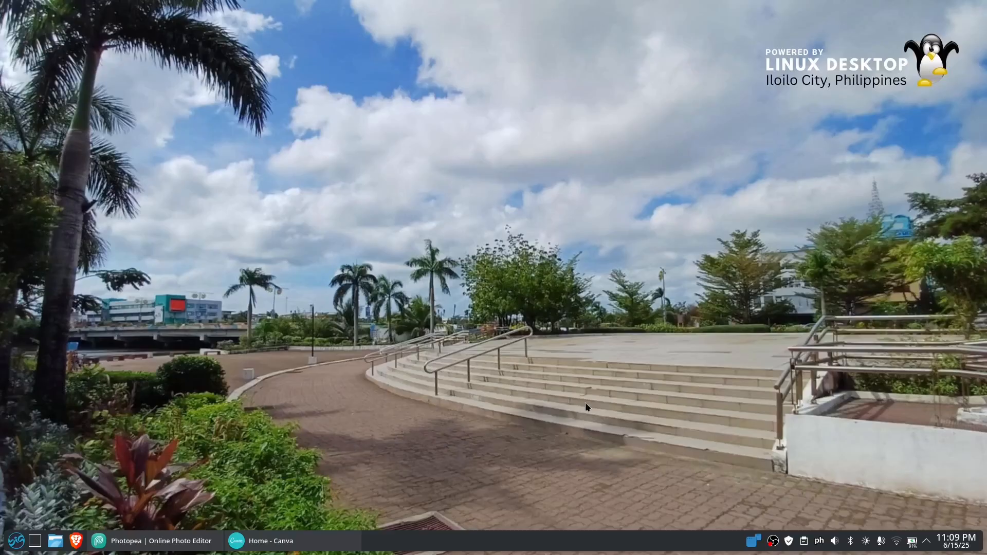
Look at the Multimedia applications in the application launcher and return to the desktop
{"action": "left_click", "coordinate": [16, 540]}
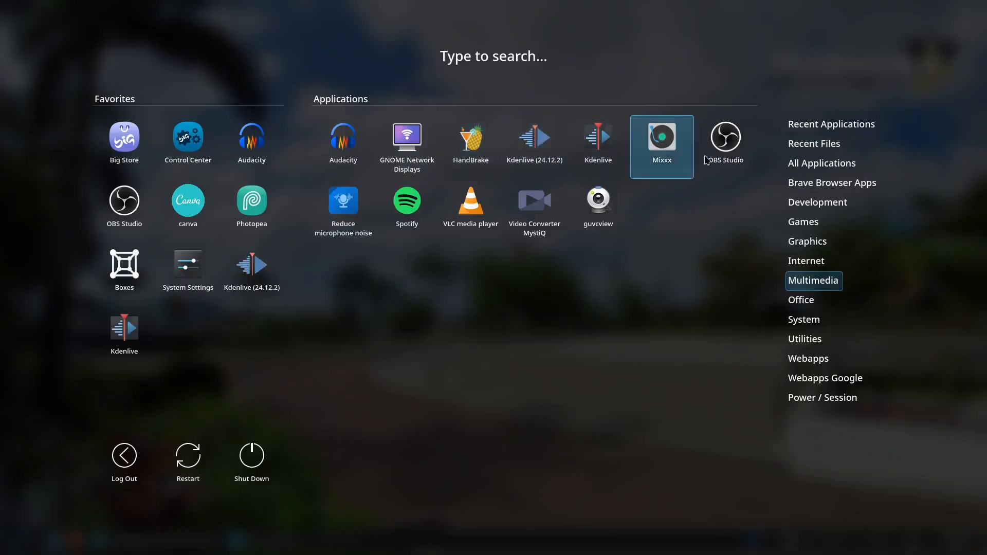
{"action": "left_click", "coordinate": [577, 349]}
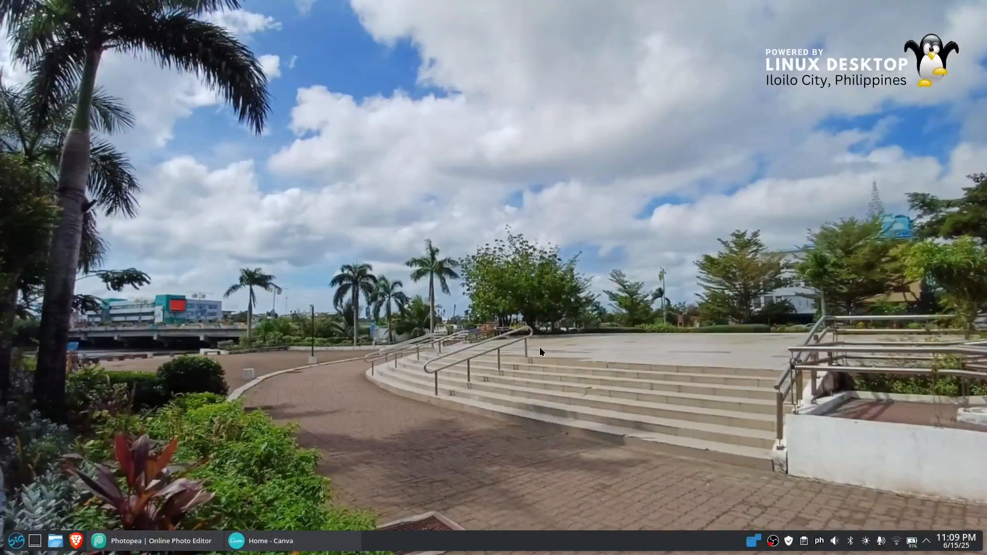